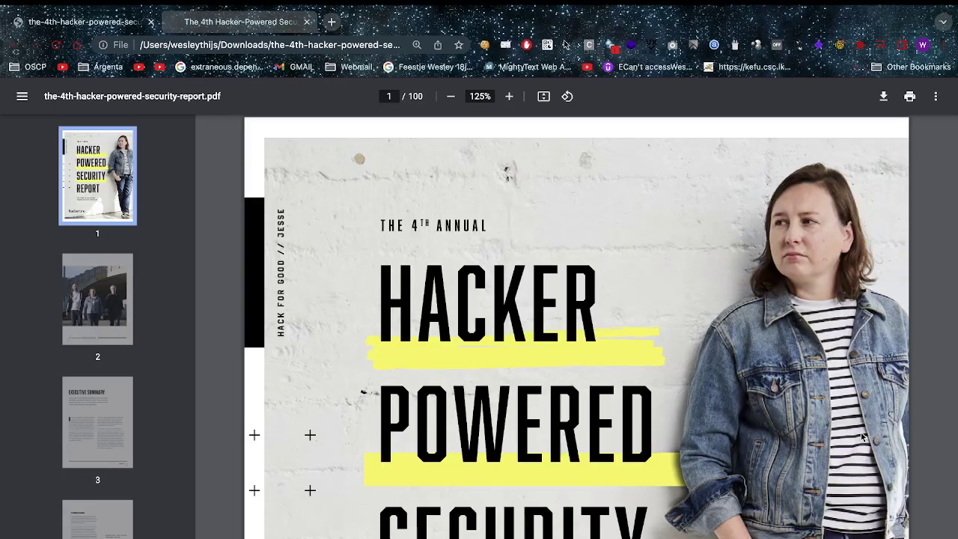
scroll(625, 432, down, 3)
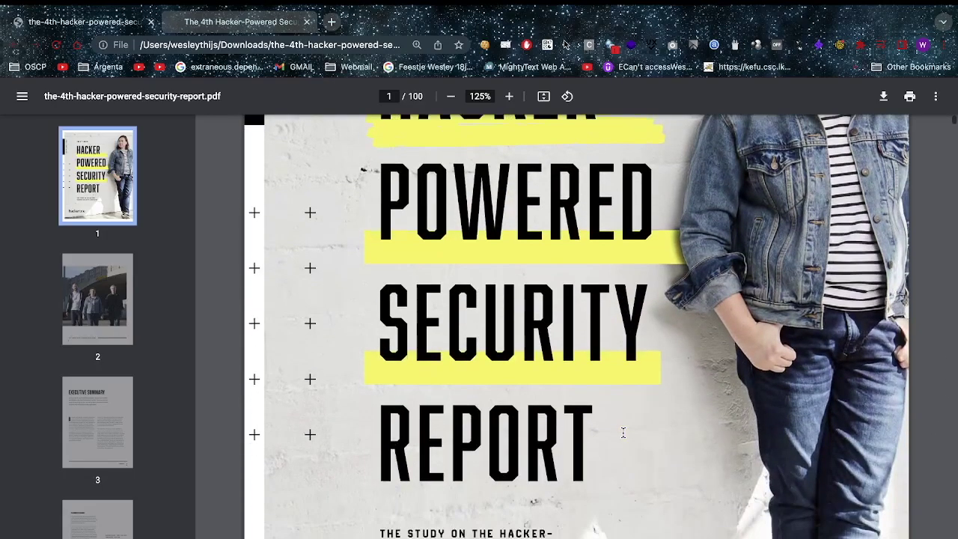
scroll(623, 430, down, 2)
scroll(622, 426, down, 2)
scroll(623, 425, down, 1)
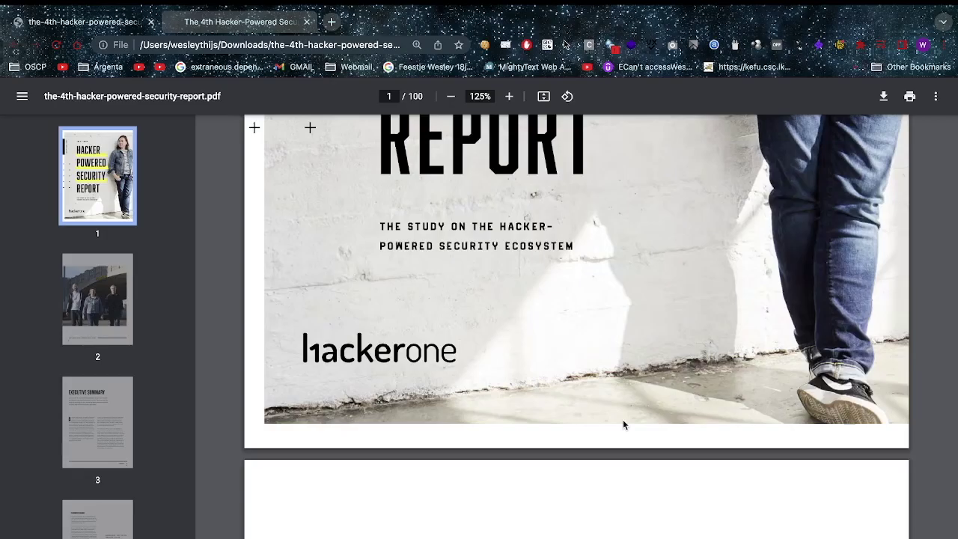
scroll(622, 424, down, 5)
scroll(622, 424, down, 3)
scroll(622, 424, down, 6)
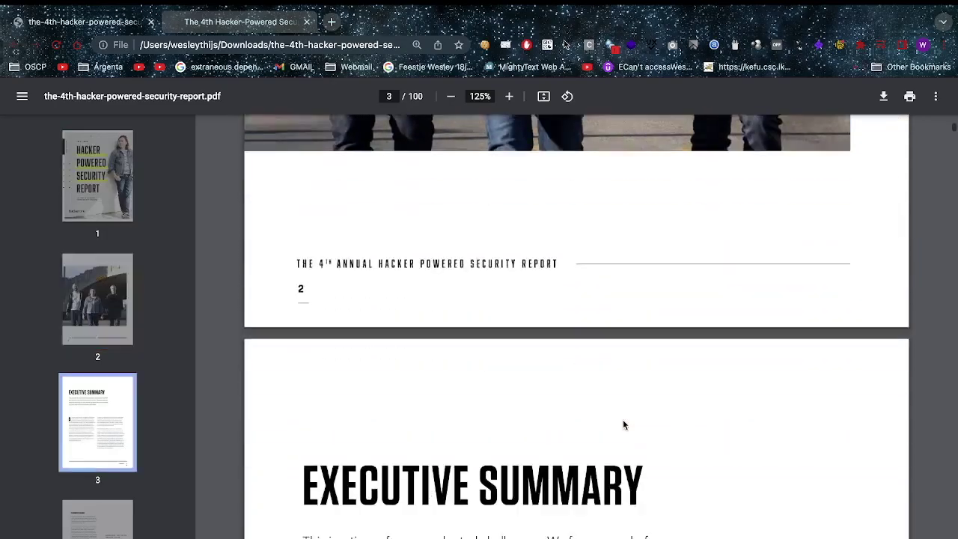
scroll(623, 424, down, 5)
scroll(622, 417, down, 5)
scroll(621, 416, down, 5)
scroll(622, 417, down, 3)
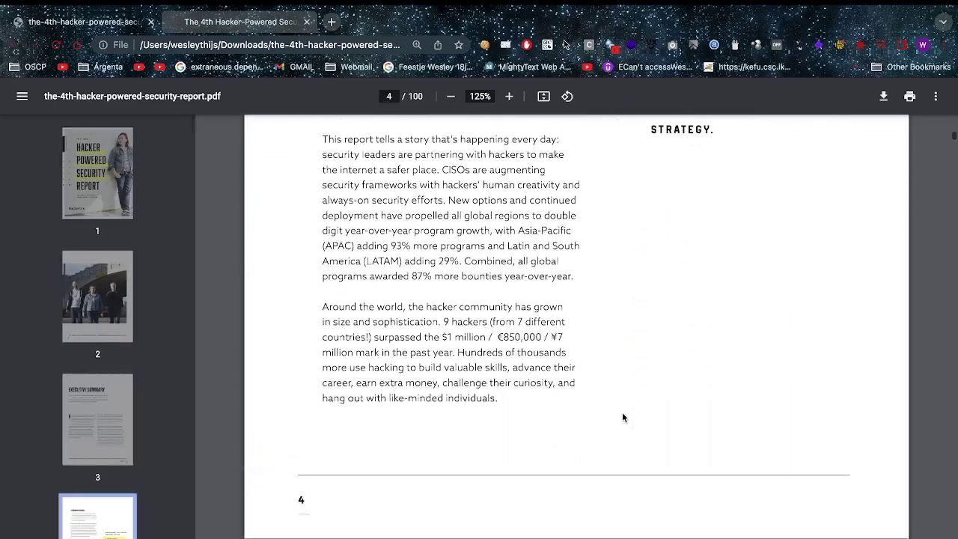
scroll(622, 416, down, 5)
scroll(621, 417, down, 5)
scroll(622, 417, down, 5)
scroll(622, 417, down, 5)
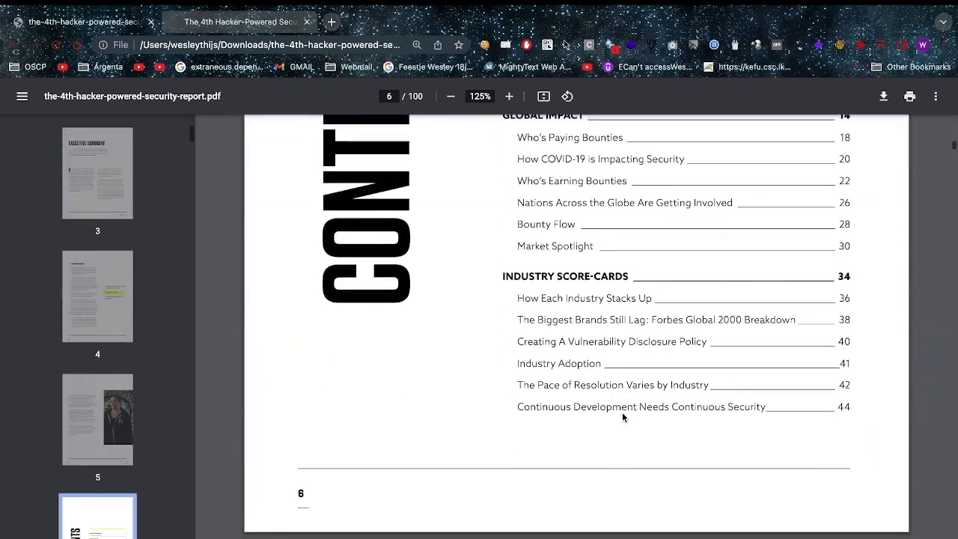
scroll(622, 417, up, 3)
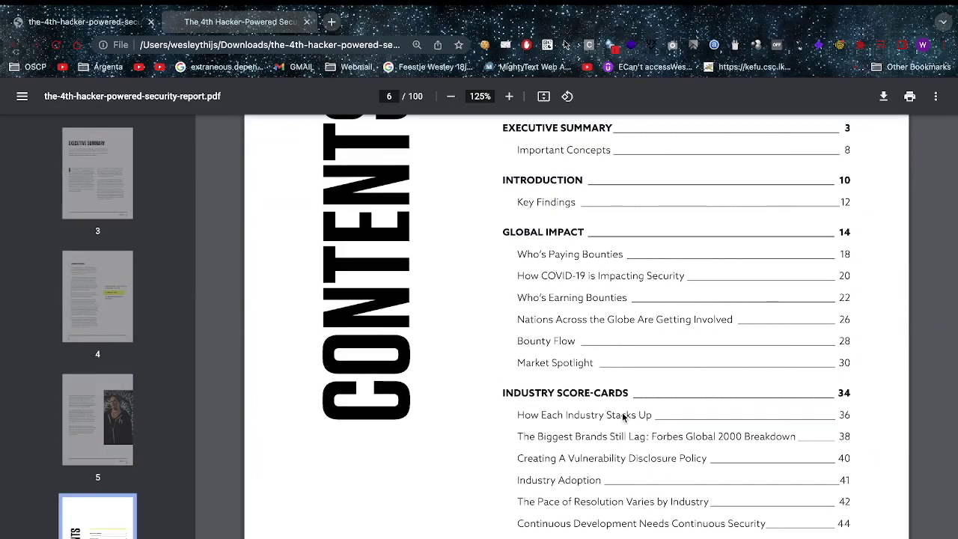
scroll(623, 416, up, 1)
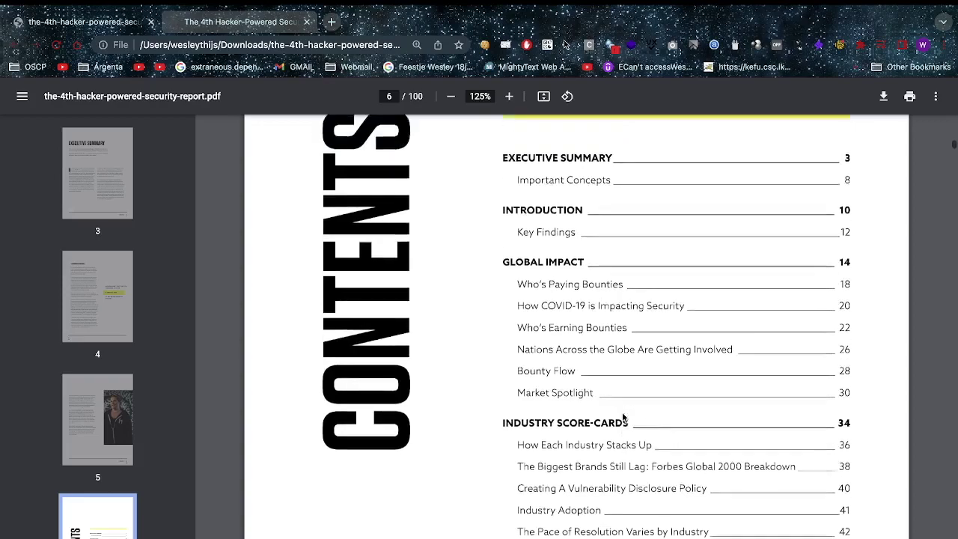
scroll(623, 417, up, 2)
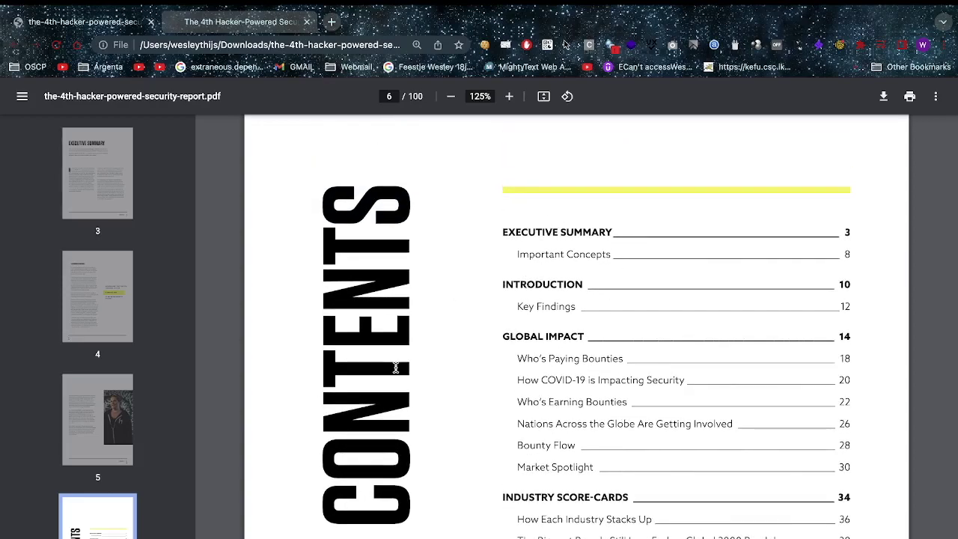
Jump to page 12 Key Findings and highlight the critical bounty finding and $3,650 average.
click(560, 315)
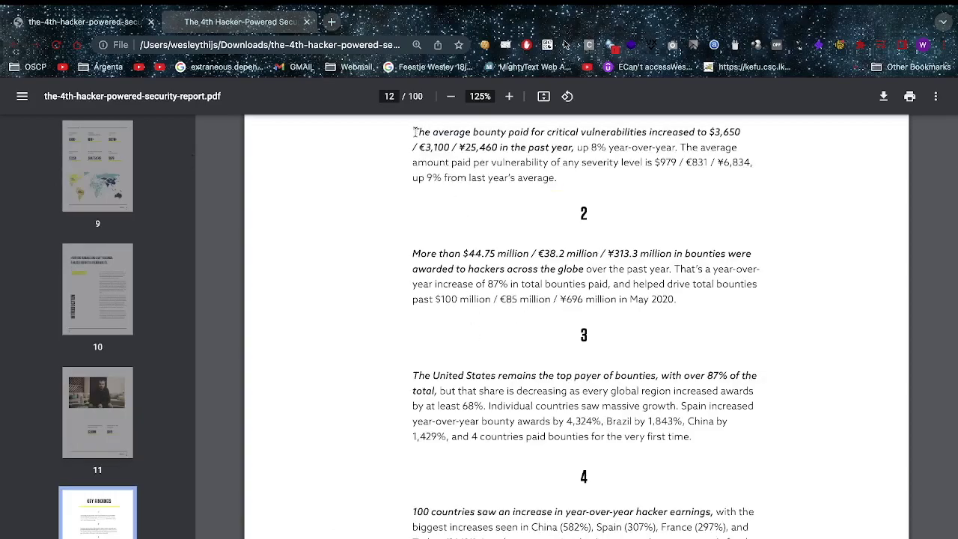
drag(415, 132, 653, 147)
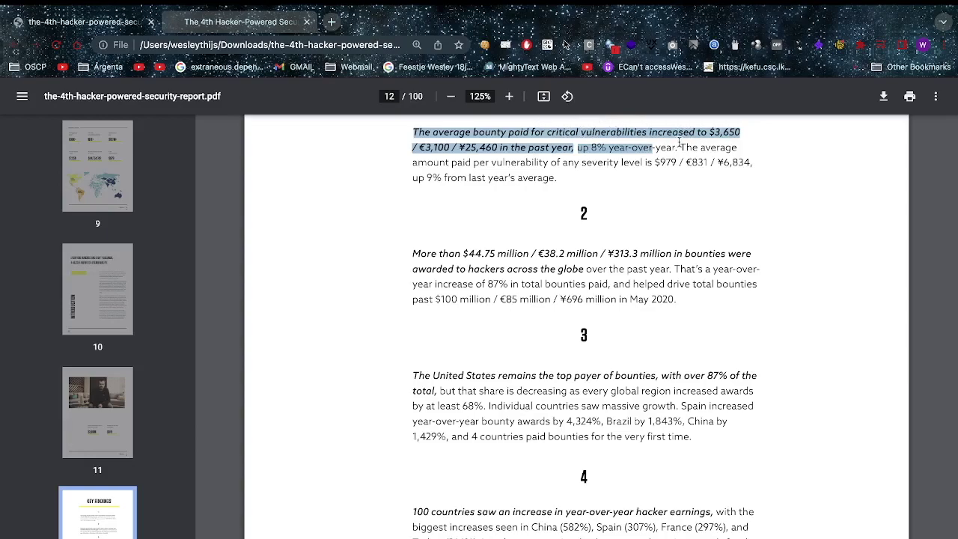
click(724, 132)
double_click(725, 133)
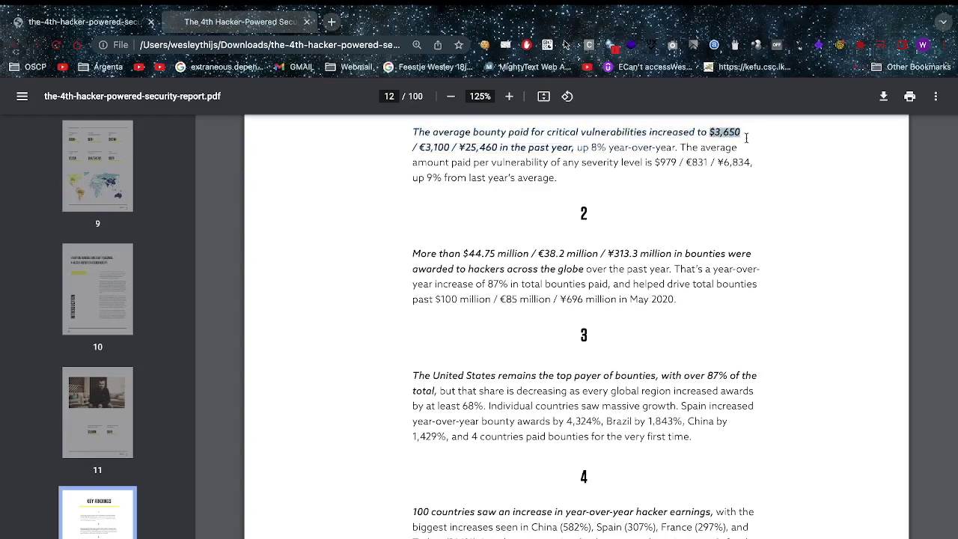
click(747, 137)
scroll(691, 209, down, 2)
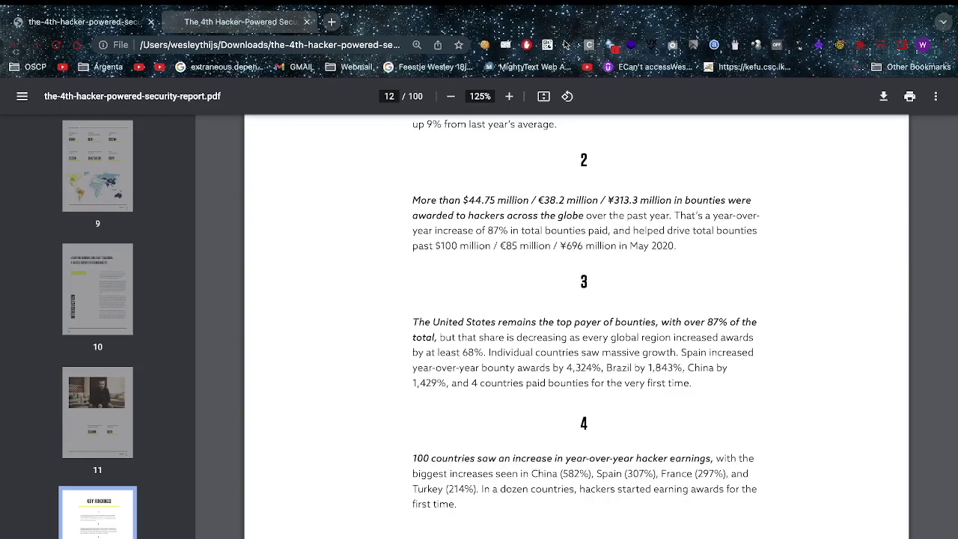
scroll(536, 515, down, 1)
scroll(536, 514, down, 1)
scroll(536, 514, down, 3)
scroll(538, 516, down, 3)
scroll(538, 517, down, 1)
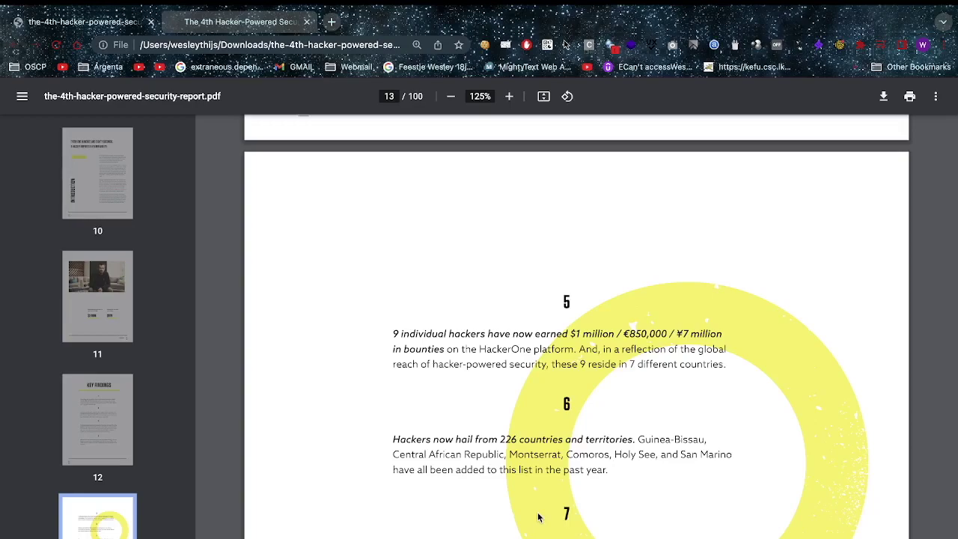
scroll(668, 421, down, 3)
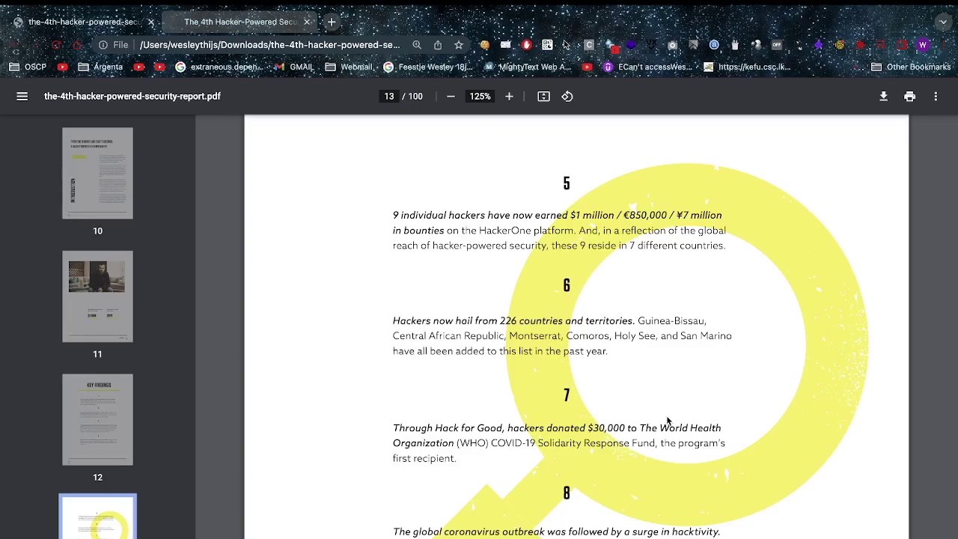
scroll(668, 421, down, 2)
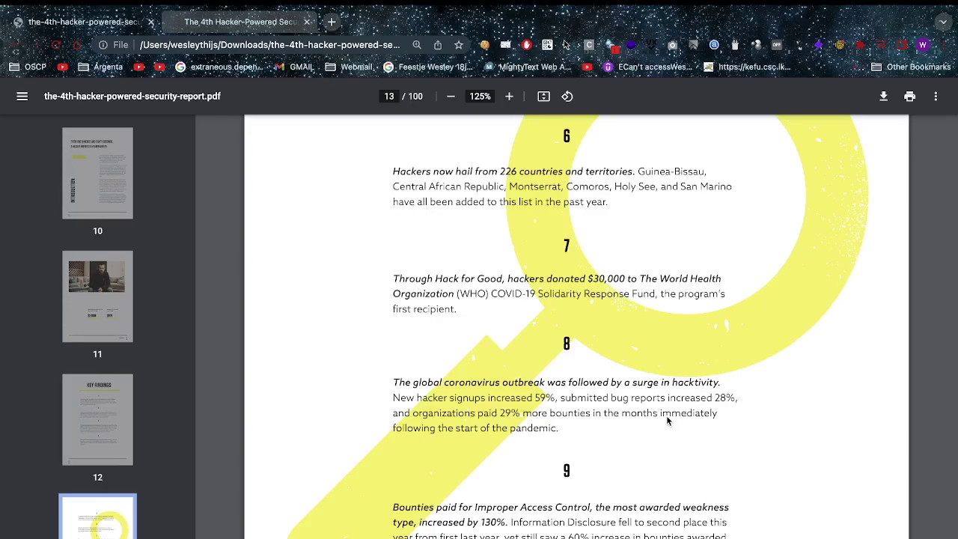
scroll(666, 420, down, 5)
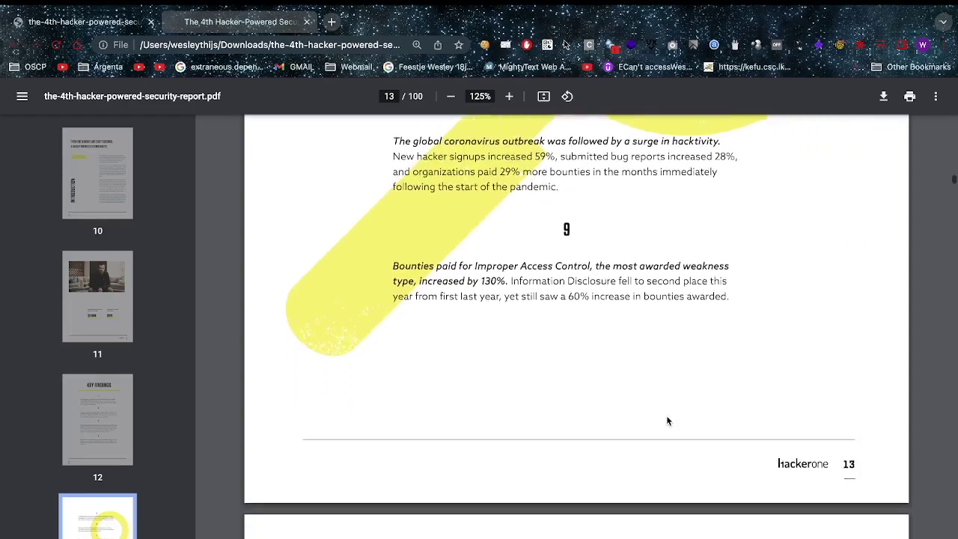
scroll(667, 421, down, 4)
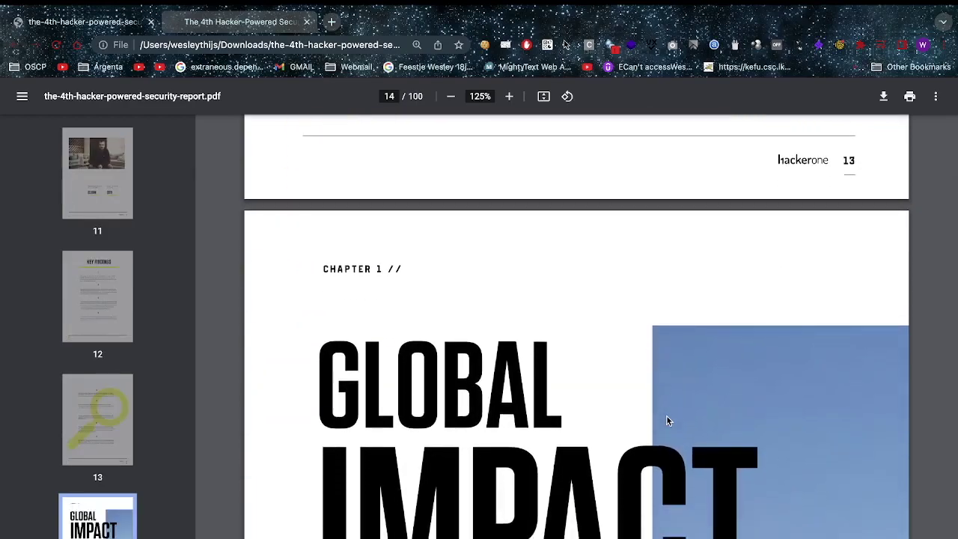
scroll(668, 420, down, 2)
scroll(668, 397, down, 3)
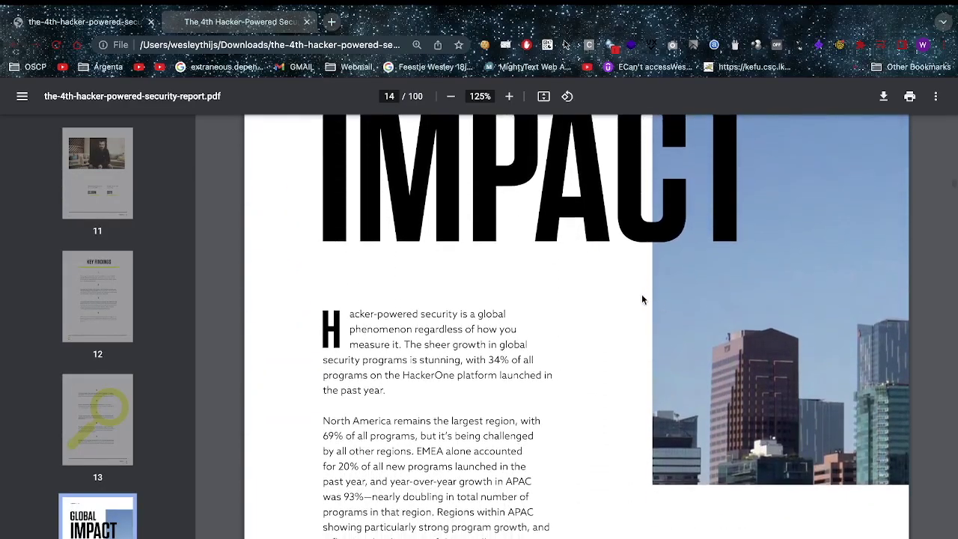
Switch to the tab showing the HackerOne report web page.
click(251, 25)
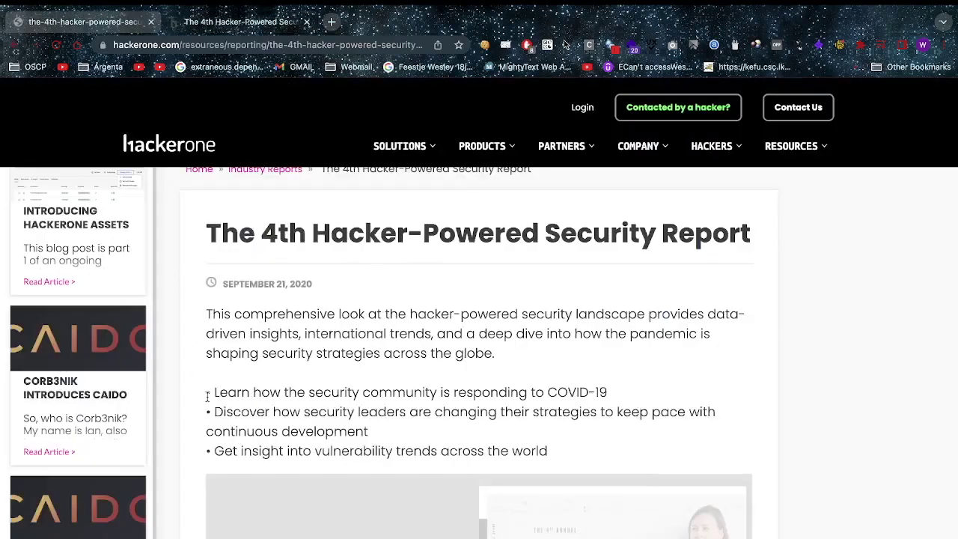
scroll(206, 397, up, 2)
Via Industry Reports, open the Industry Insights '21 report and download its PDF.
click(264, 276)
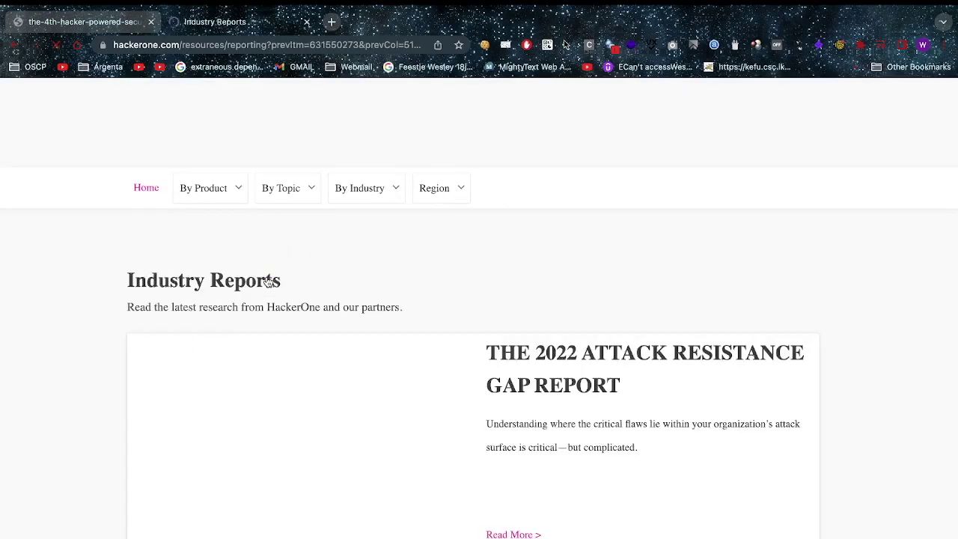
scroll(299, 359, down, 2)
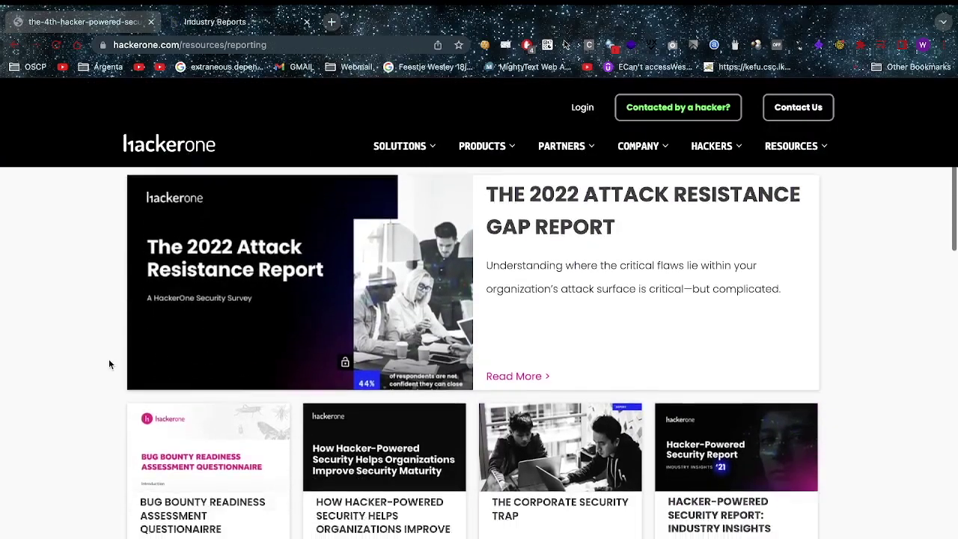
scroll(109, 364, down, 2)
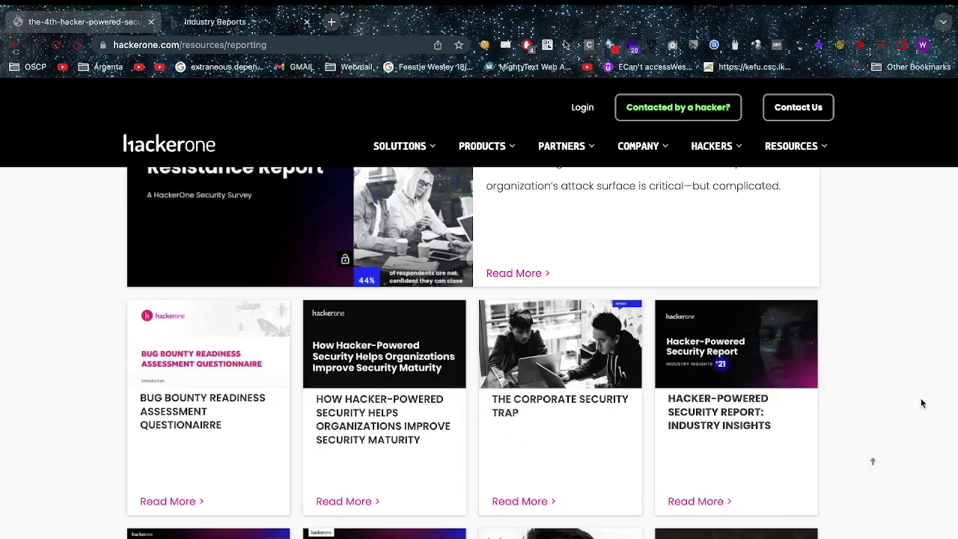
click(718, 319)
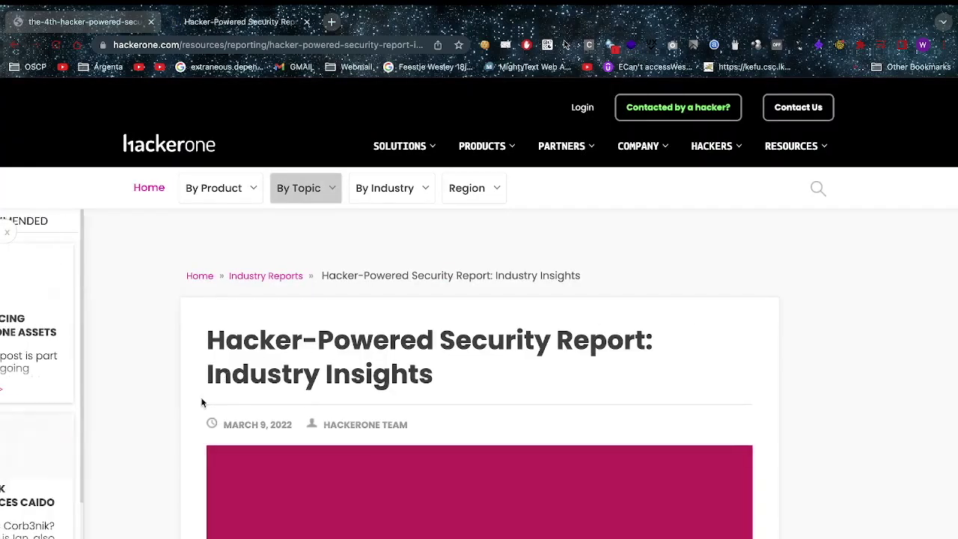
scroll(202, 400, down, 2)
scroll(203, 399, down, 3)
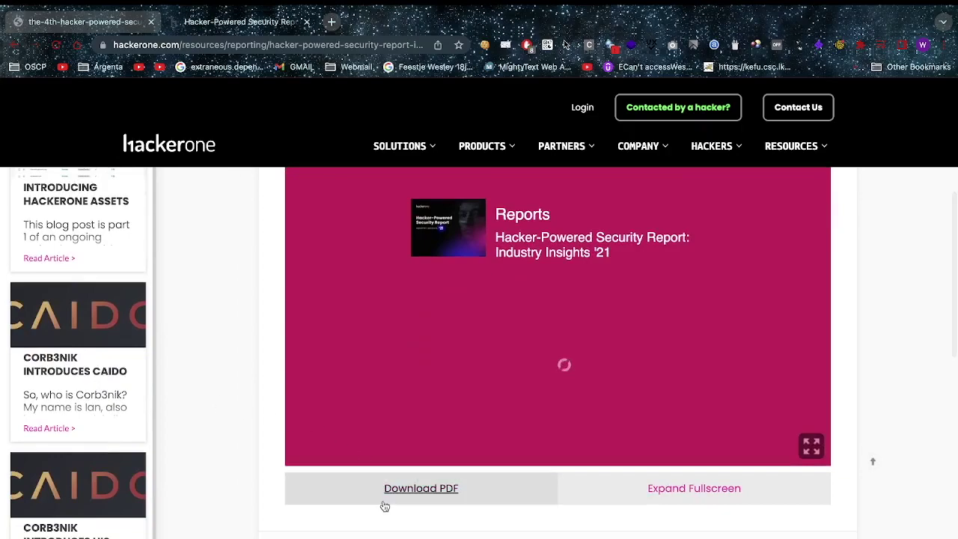
click(385, 505)
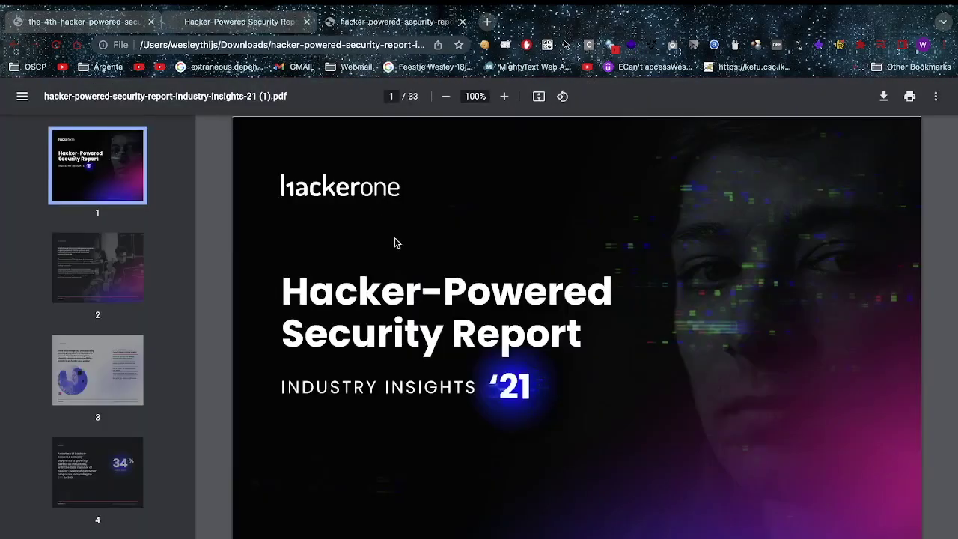
scroll(444, 360, down, 2)
scroll(444, 360, down, 5)
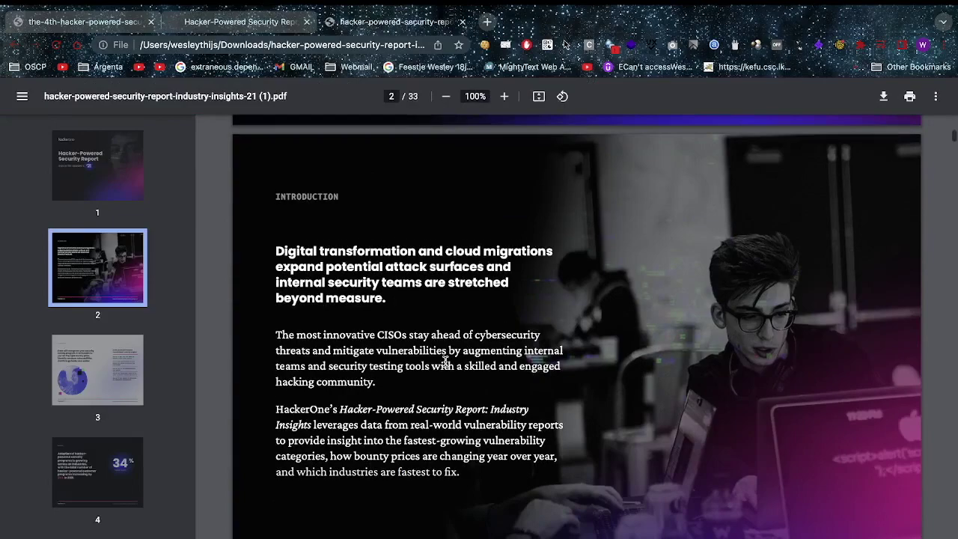
scroll(444, 360, down, 3)
scroll(444, 359, down, 3)
scroll(445, 359, down, 3)
scroll(445, 360, down, 3)
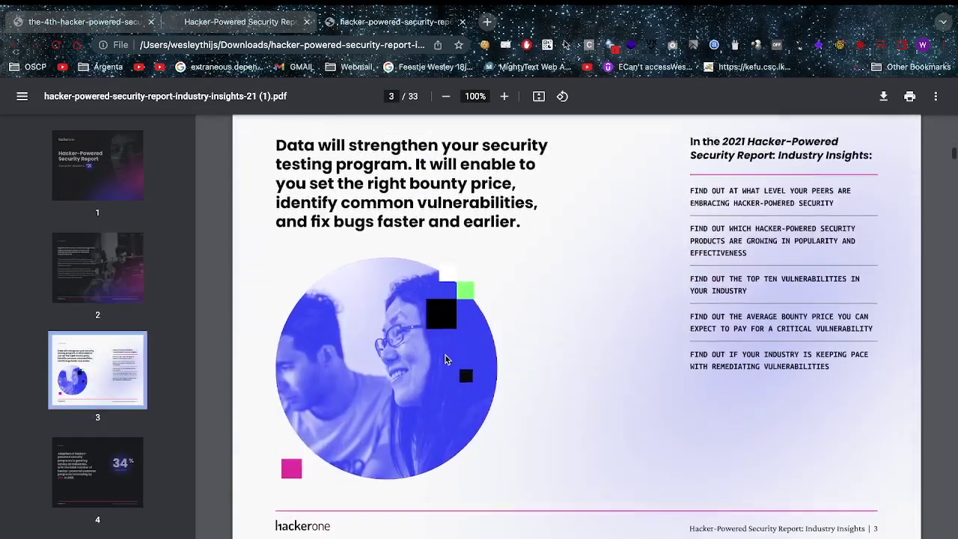
scroll(445, 359, up, 1)
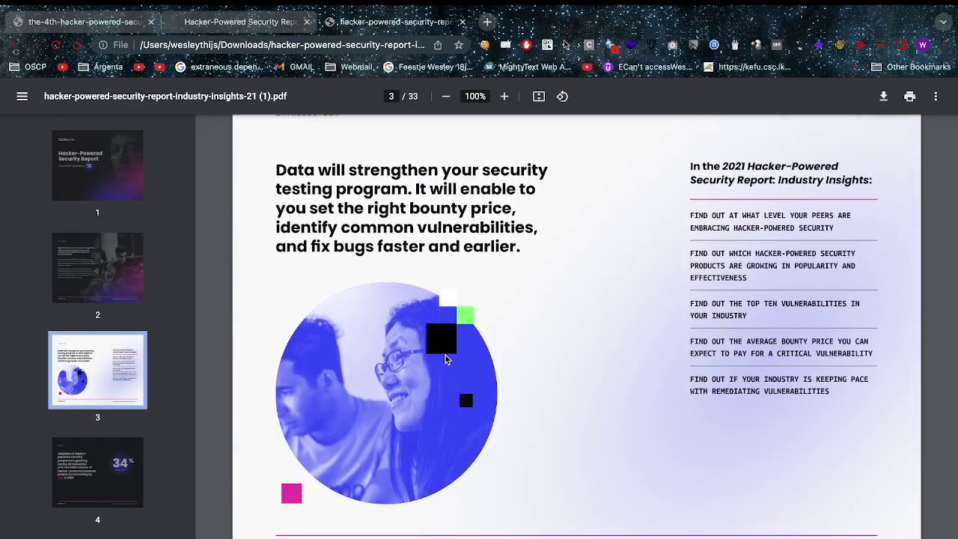
scroll(445, 359, down, 1)
scroll(445, 360, down, 3)
scroll(445, 360, up, 3)
scroll(445, 357, up, 2)
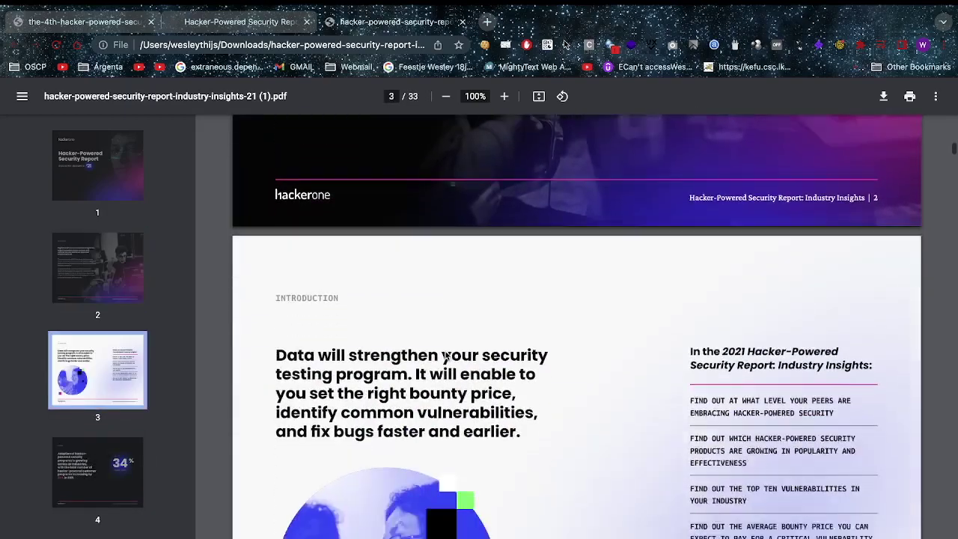
scroll(445, 357, down, 5)
scroll(446, 356, down, 2)
scroll(445, 356, down, 2)
scroll(444, 356, up, 1)
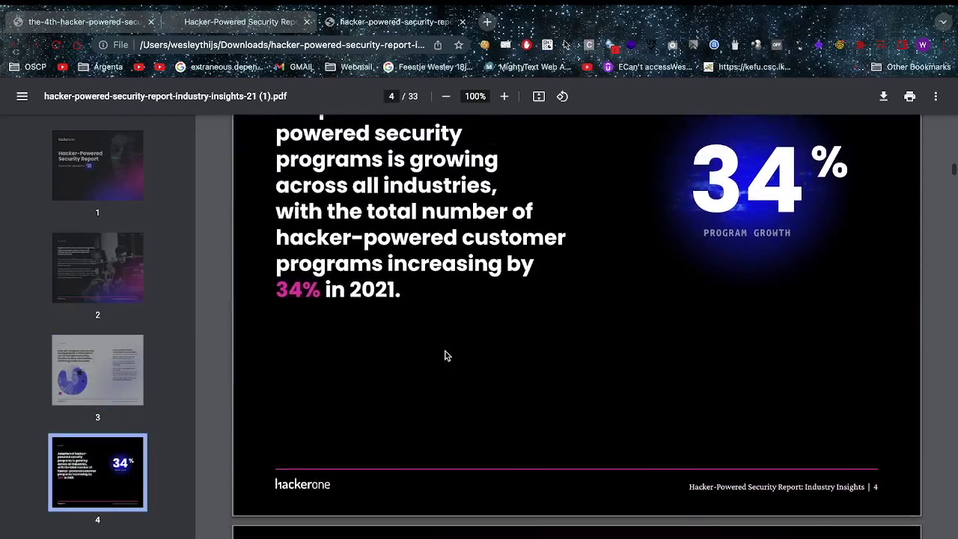
scroll(444, 356, up, 1)
scroll(444, 355, up, 1)
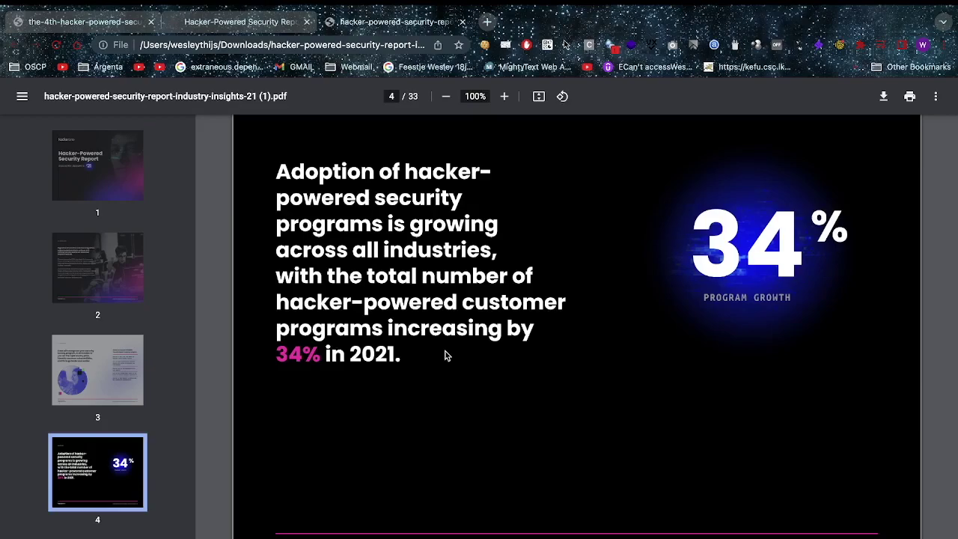
scroll(446, 356, down, 1)
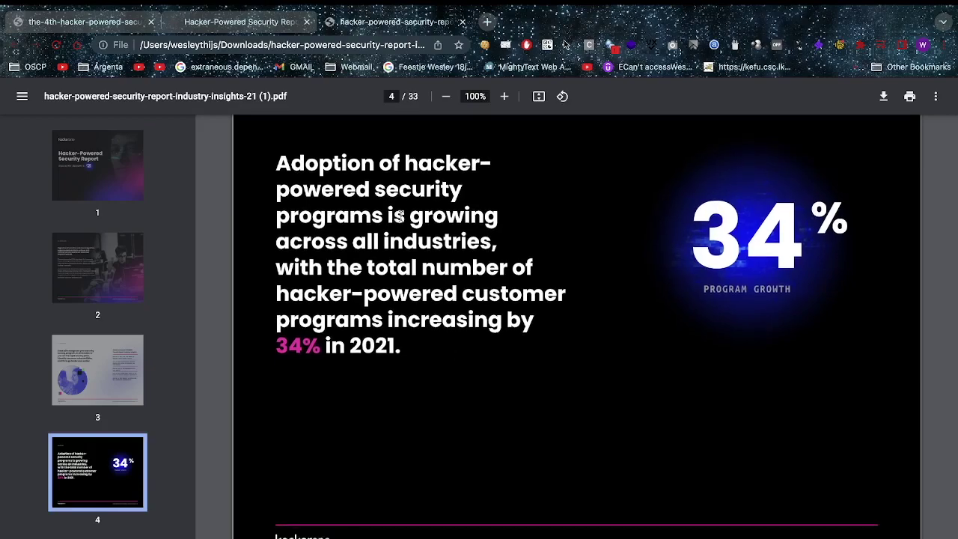
Highlight the 34% program growth figure in the report.
drag(712, 229, 859, 261)
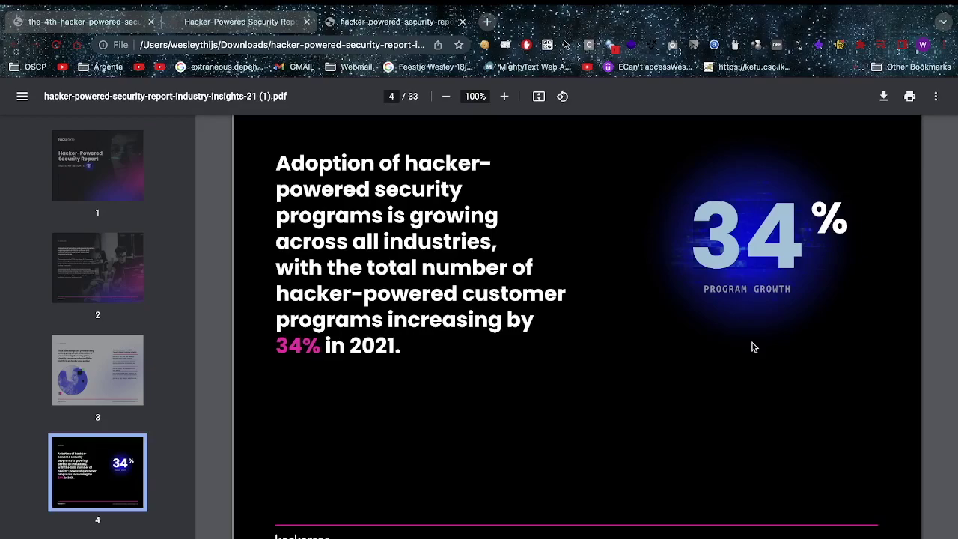
scroll(752, 346, down, 3)
scroll(751, 346, down, 2)
scroll(752, 347, down, 1)
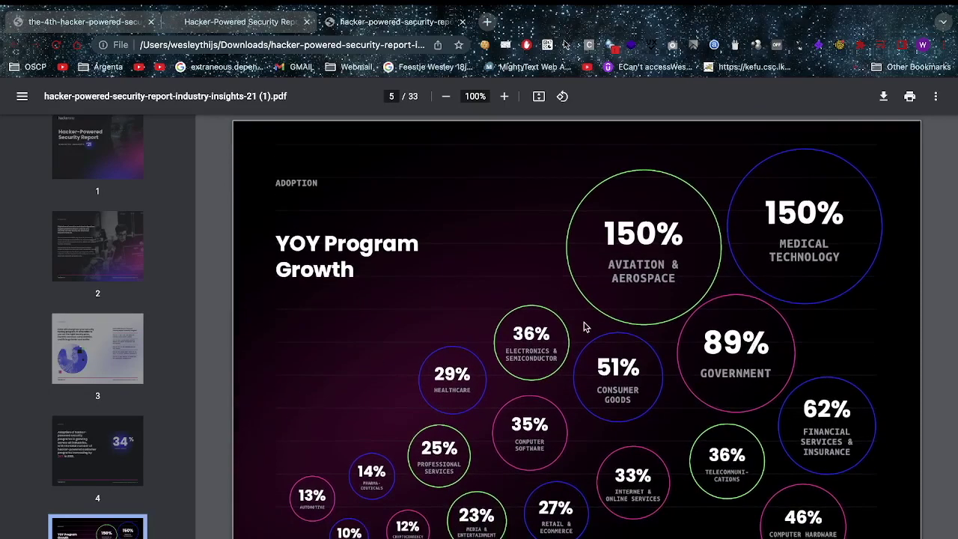
scroll(585, 327, down, 1)
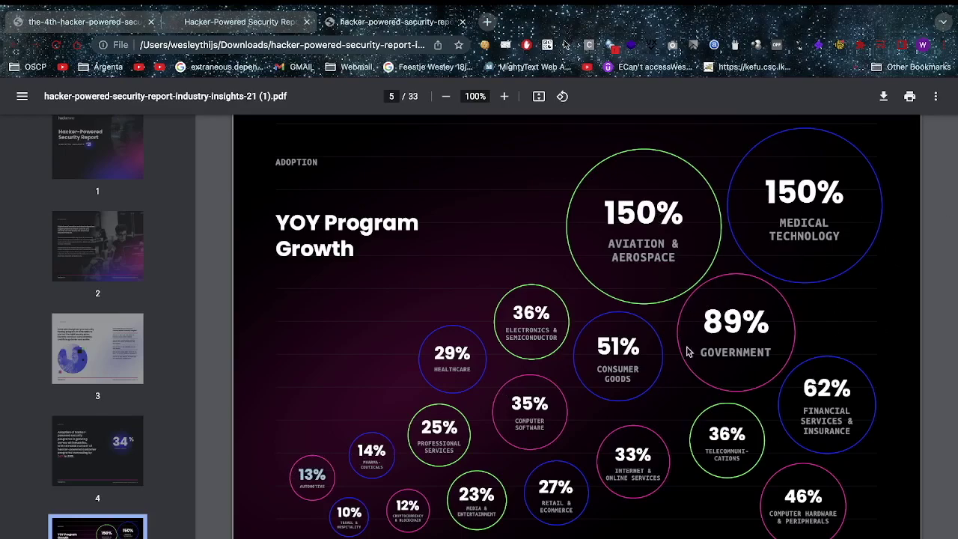
scroll(823, 391, down, 1)
scroll(823, 390, down, 3)
scroll(823, 390, down, 1)
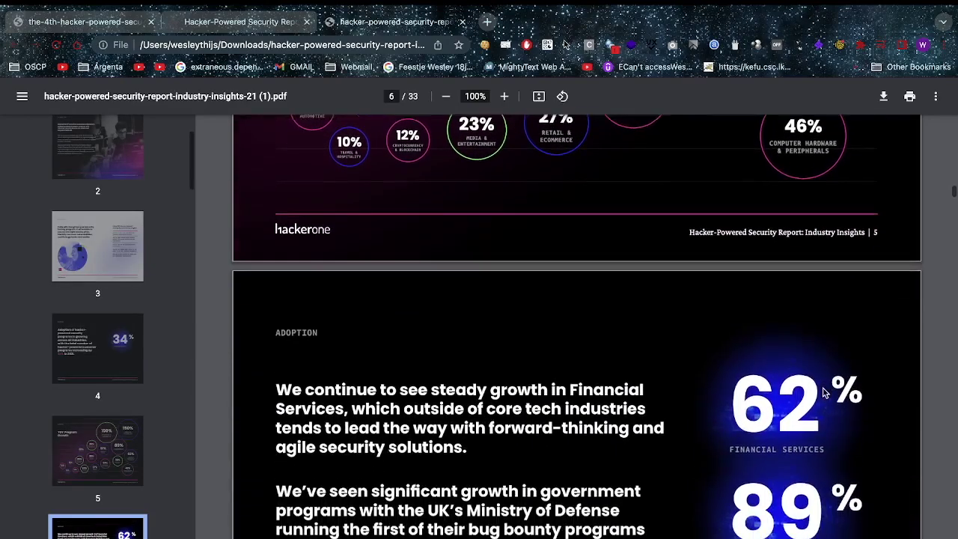
scroll(823, 391, up, 2)
scroll(823, 391, up, 3)
scroll(723, 373, down, 1)
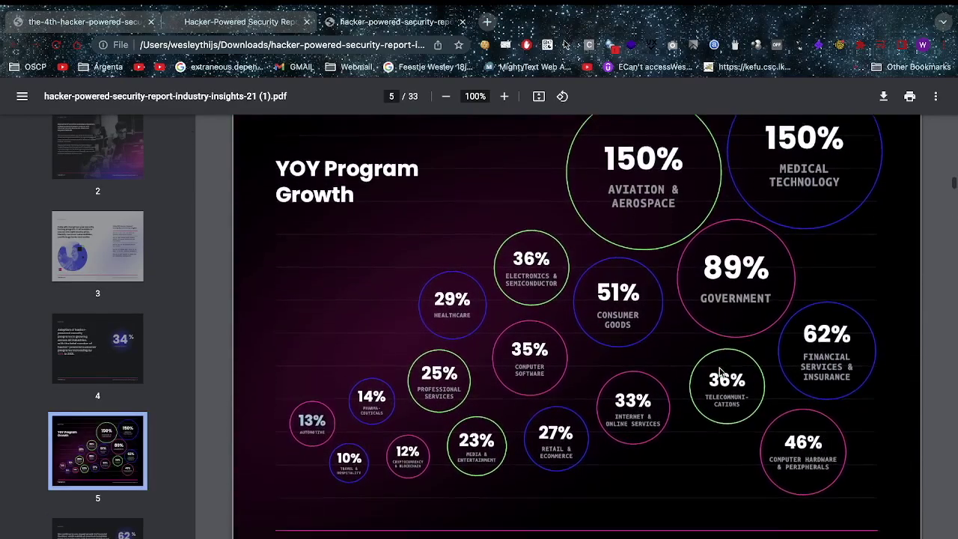
scroll(718, 371, down, 5)
scroll(718, 372, down, 1)
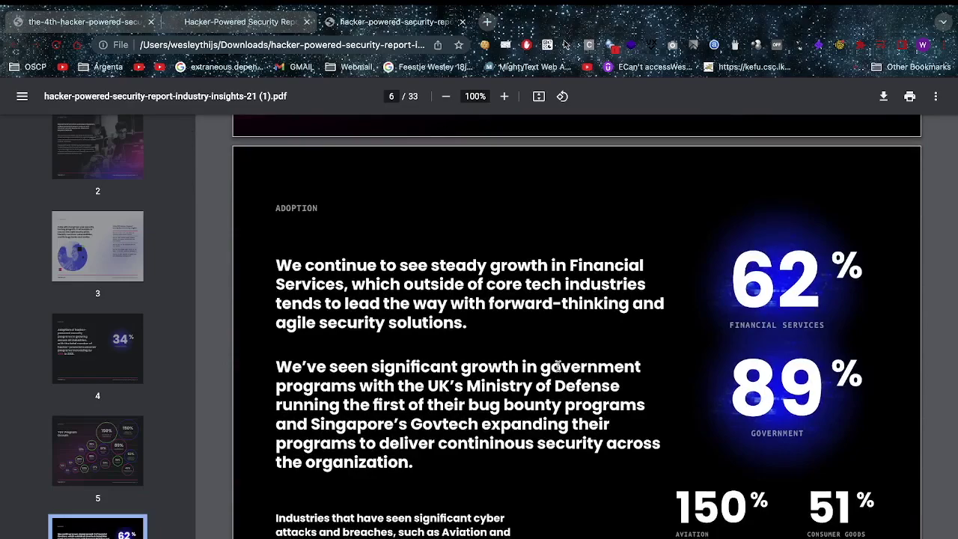
scroll(381, 365, down, 1)
scroll(381, 365, down, 1)
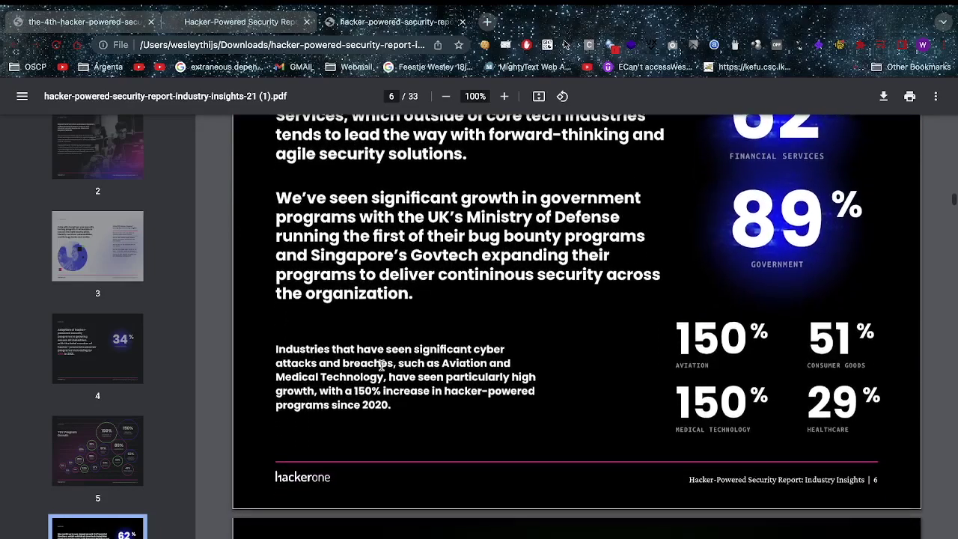
scroll(381, 365, down, 3)
scroll(381, 365, down, 1)
scroll(381, 365, down, 3)
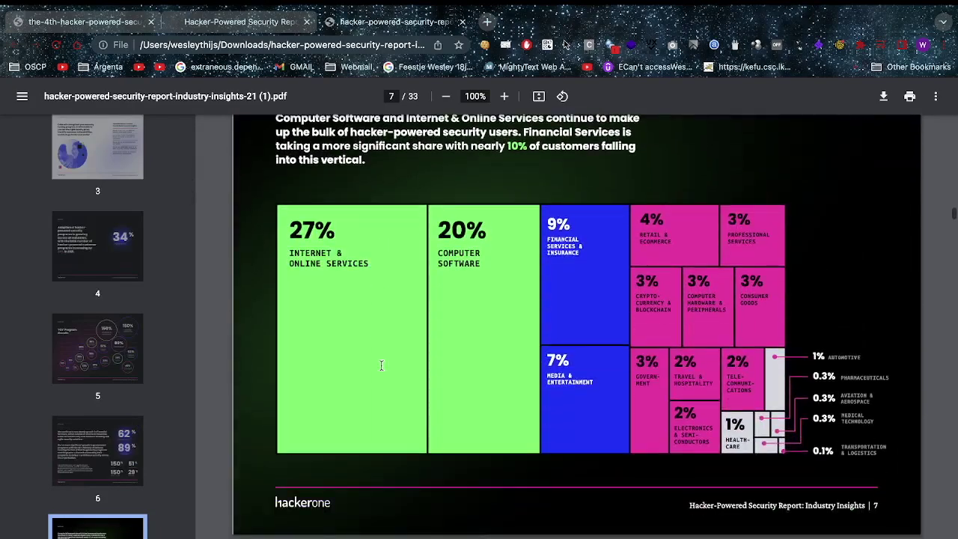
scroll(379, 360, down, 5)
scroll(379, 361, down, 1)
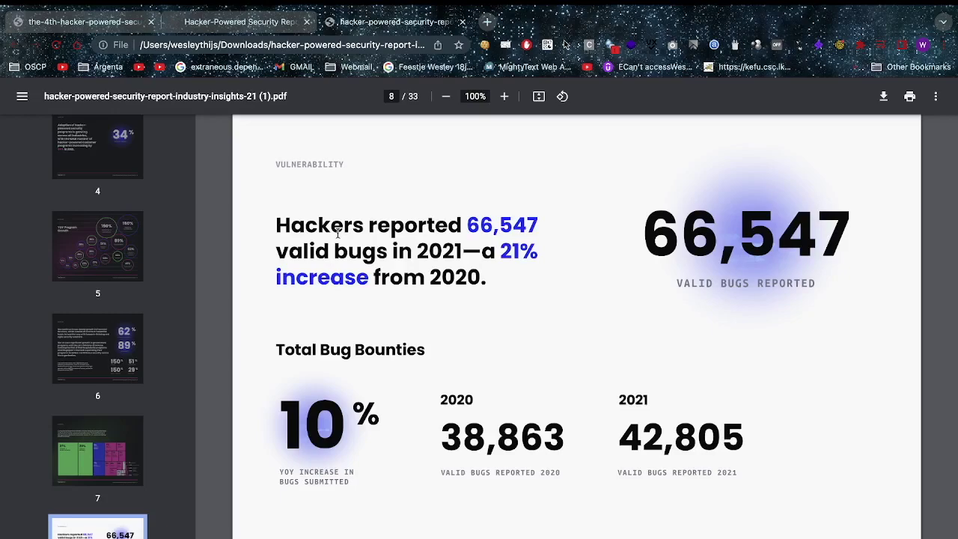
scroll(337, 233, down, 3)
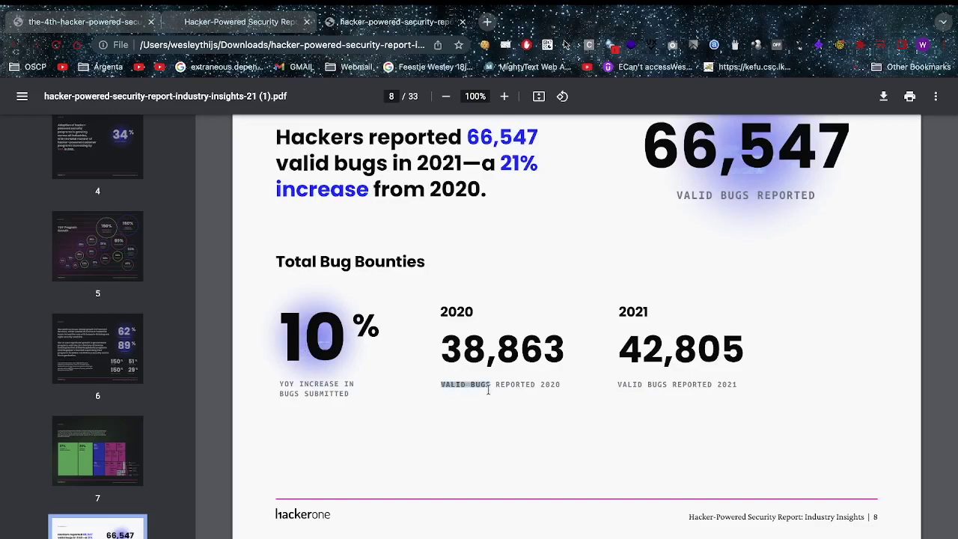
Highlight the 2020 bug bounty count 38,863 on page 8, then clear it.
click(451, 358)
drag(438, 349, 546, 352)
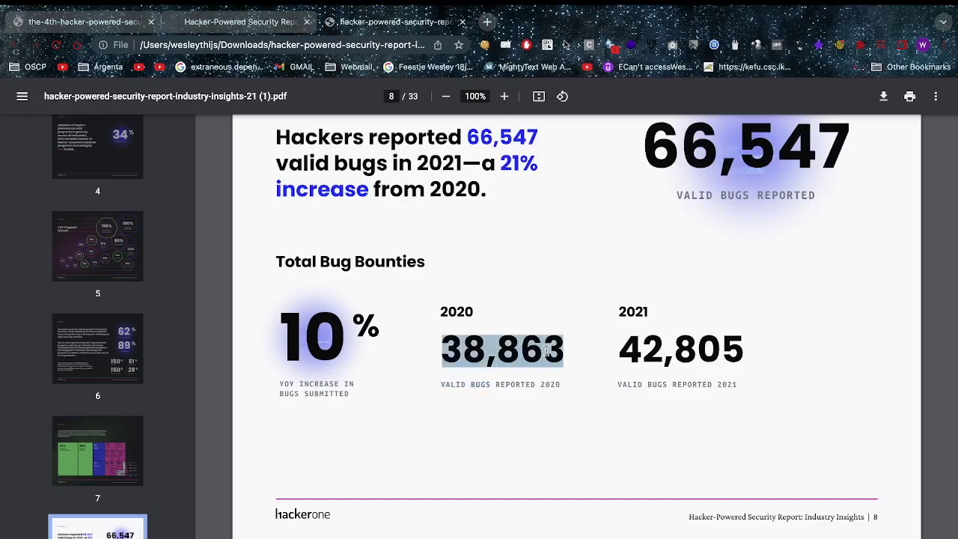
click(524, 298)
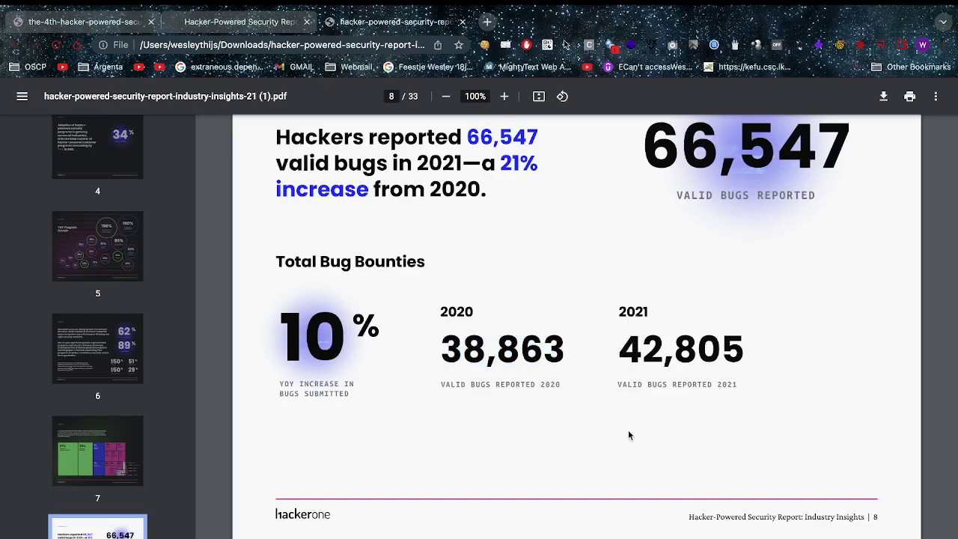
scroll(627, 435, down, 1)
scroll(628, 435, down, 4)
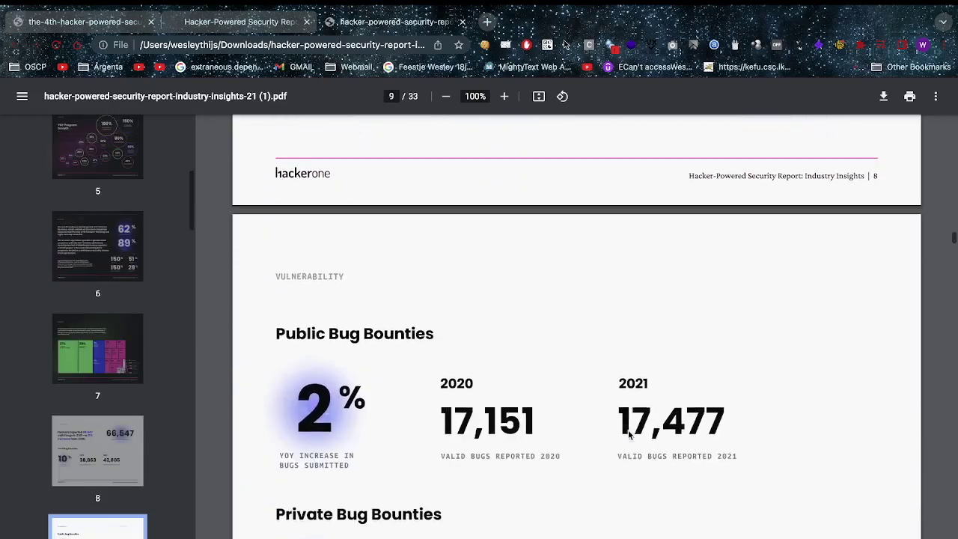
scroll(628, 435, down, 1)
scroll(628, 434, down, 1)
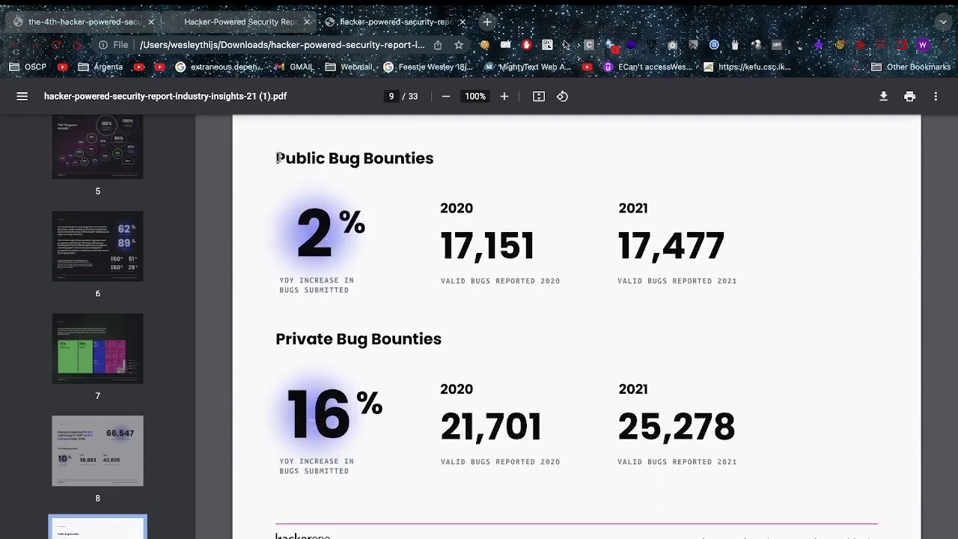
Highlight the Public Bug Bounties section on page 9, then clear the highlight.
drag(309, 175, 746, 315)
click(746, 318)
scroll(297, 437, down, 4)
scroll(297, 436, down, 3)
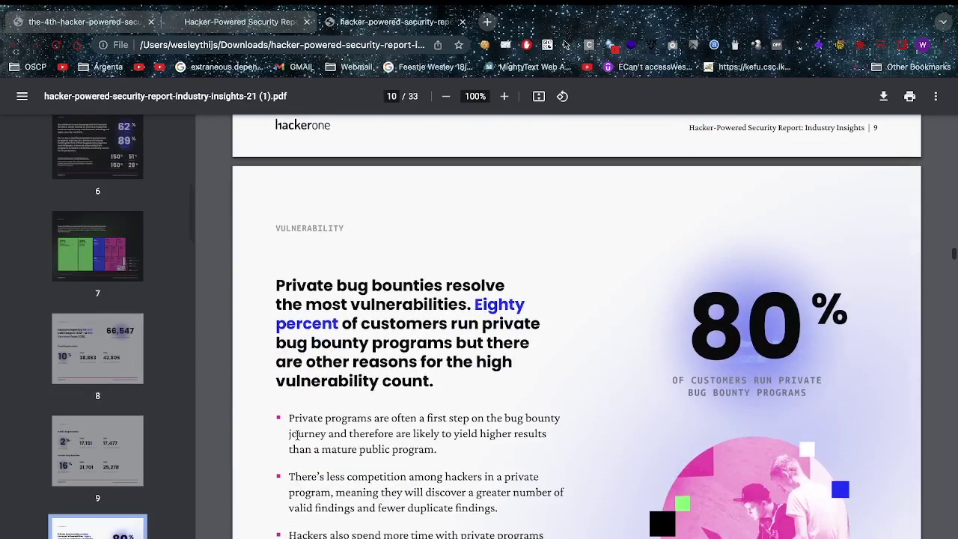
scroll(297, 436, down, 2)
scroll(297, 437, down, 3)
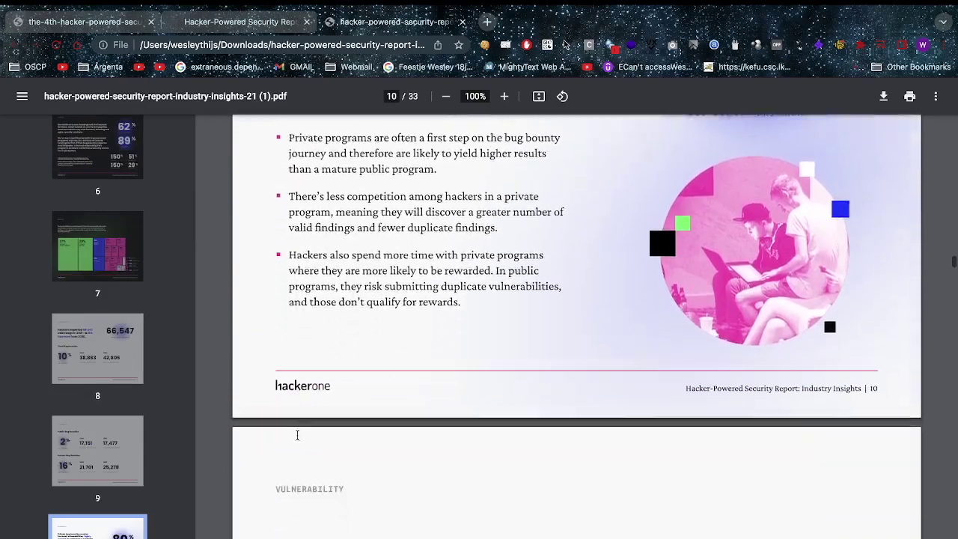
scroll(298, 437, down, 3)
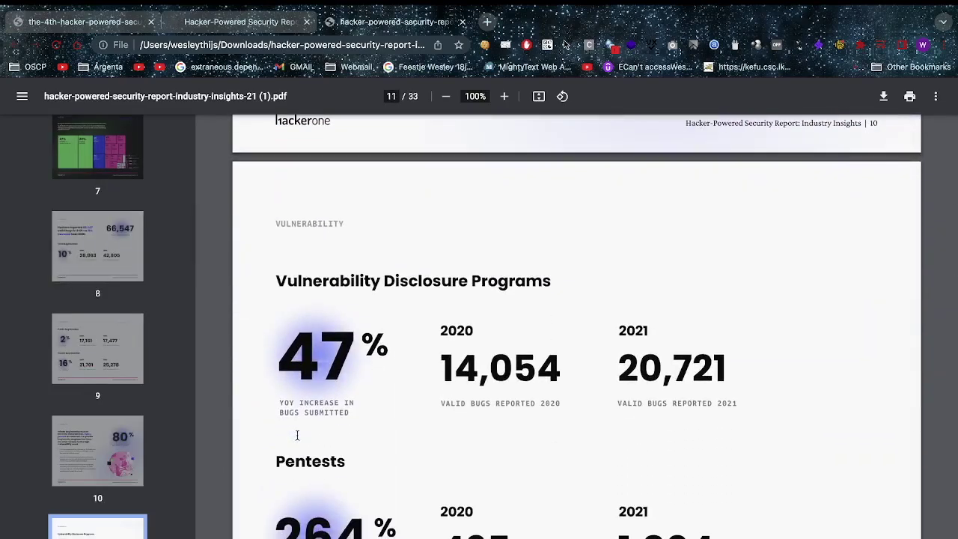
Highlight the Vulnerability Disclosure Programs figures on page 11, then clear the highlight.
drag(270, 277, 608, 403)
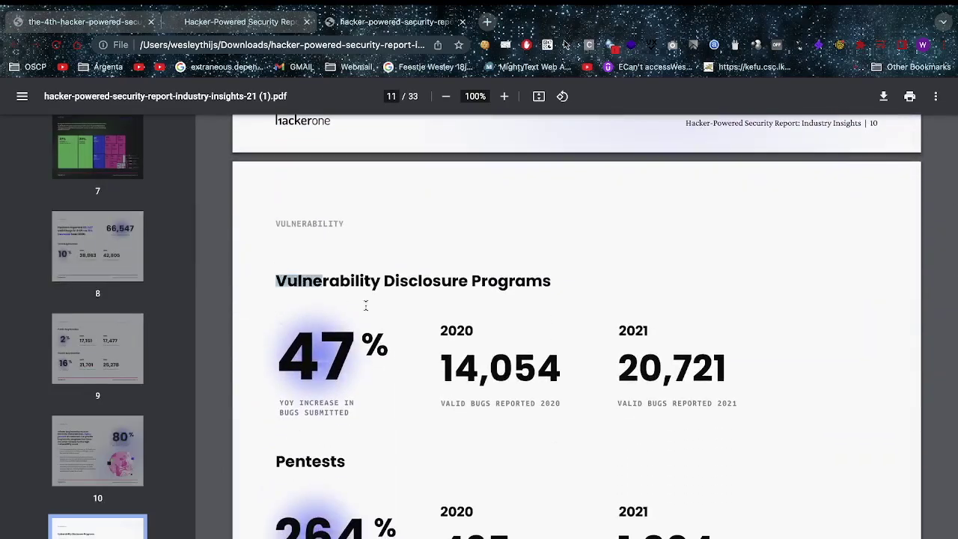
click(609, 403)
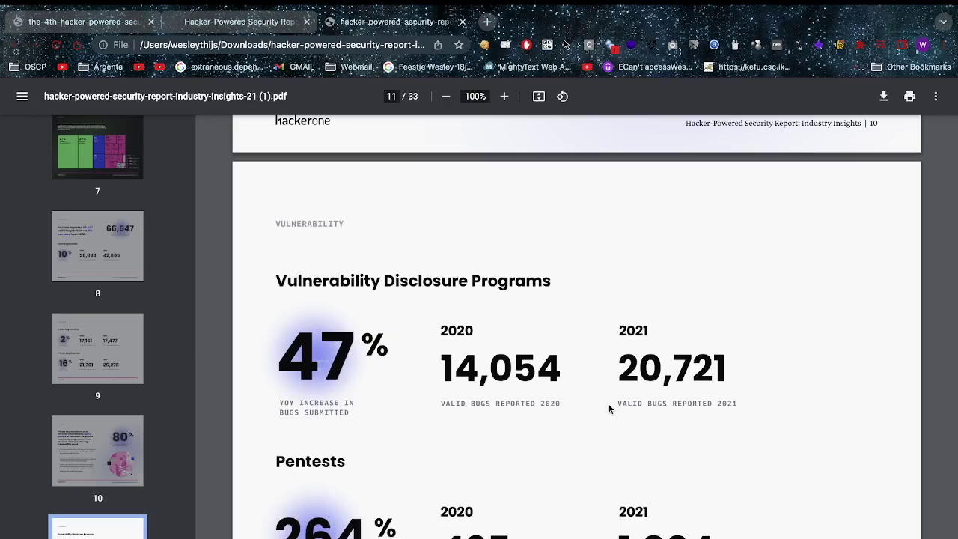
scroll(608, 404, down, 4)
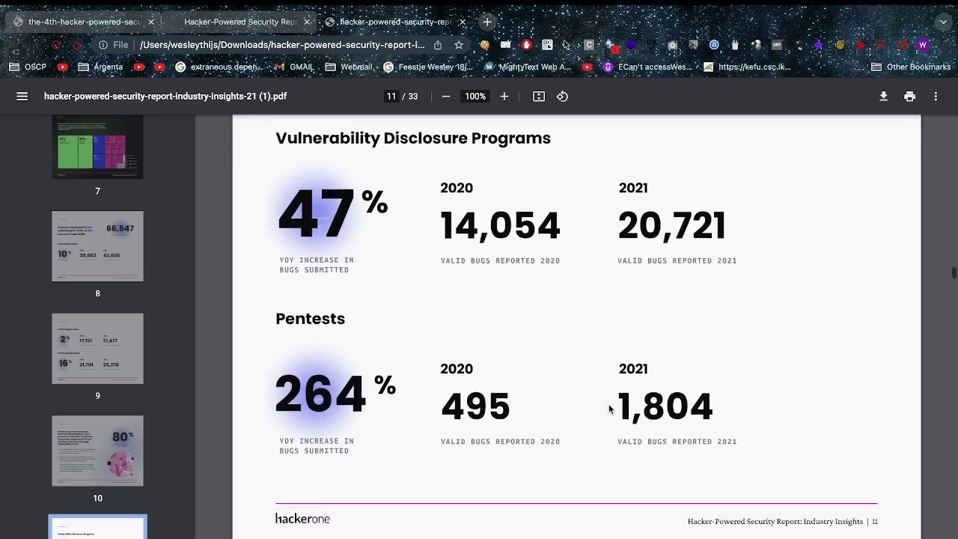
scroll(609, 404, down, 3)
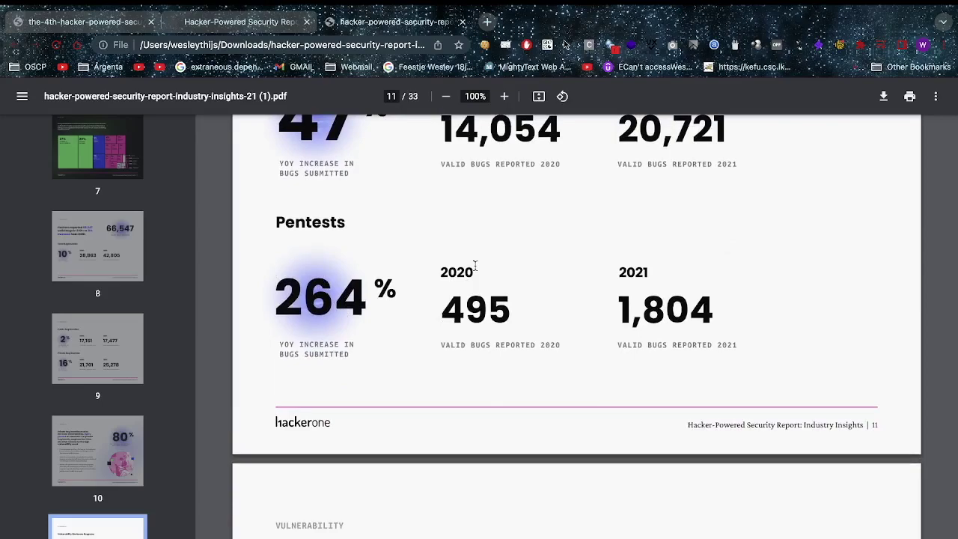
scroll(474, 266, down, 4)
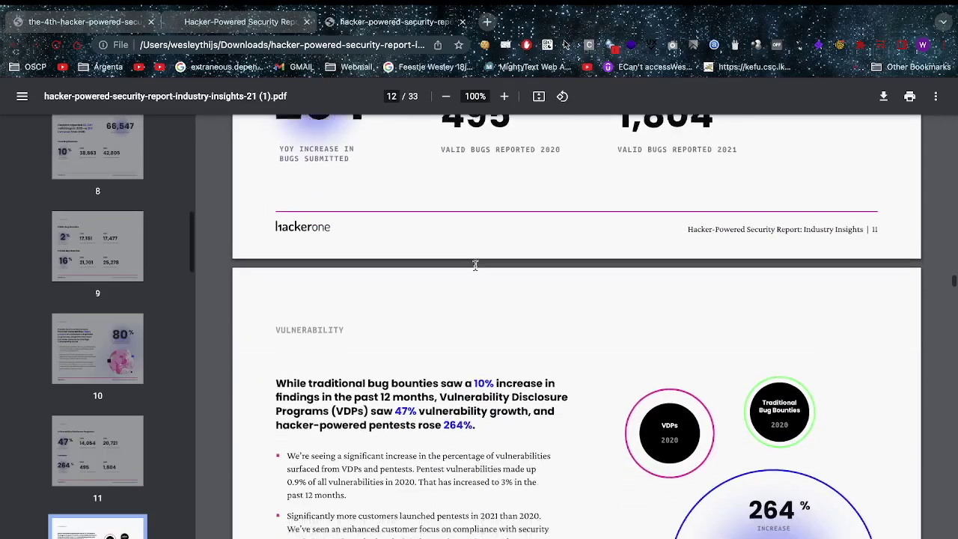
scroll(474, 266, down, 1)
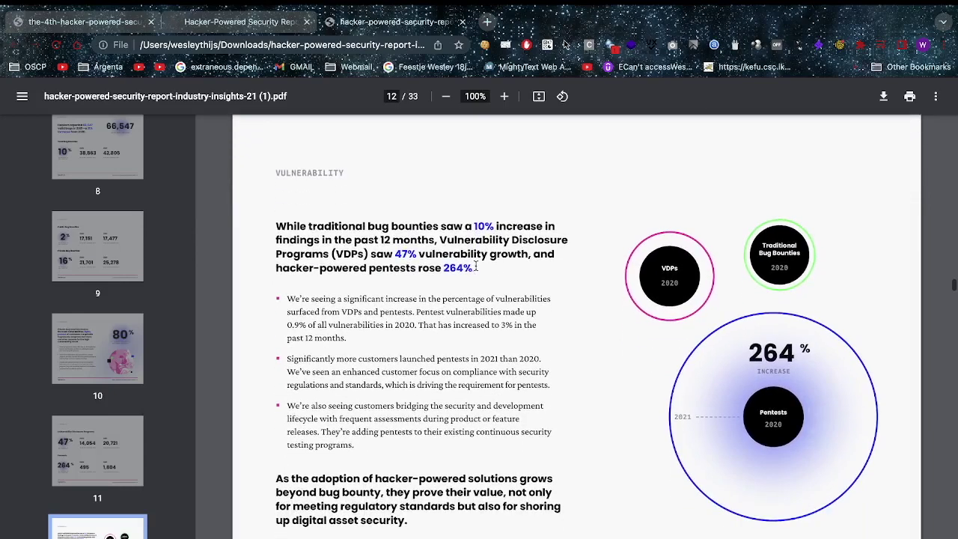
scroll(774, 311, down, 5)
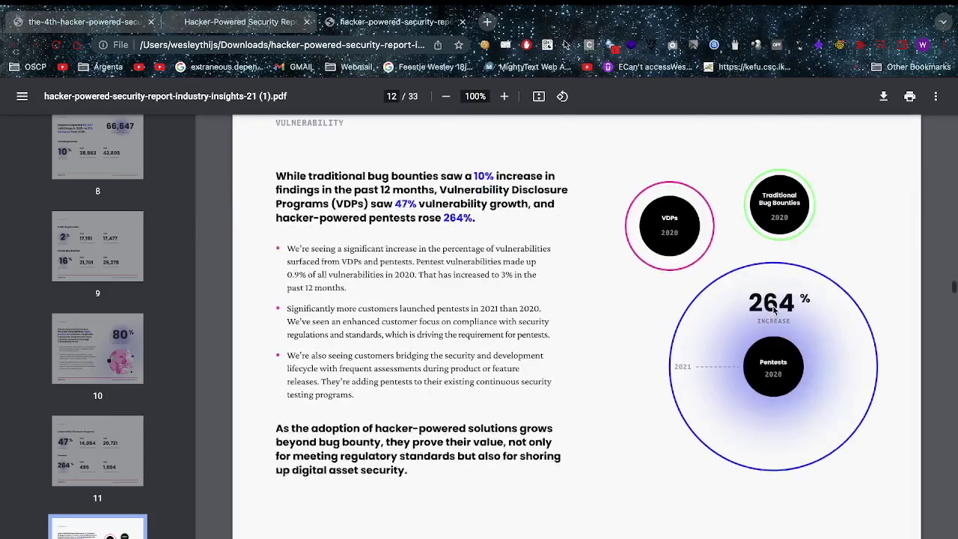
scroll(775, 311, down, 1)
scroll(775, 310, up, 5)
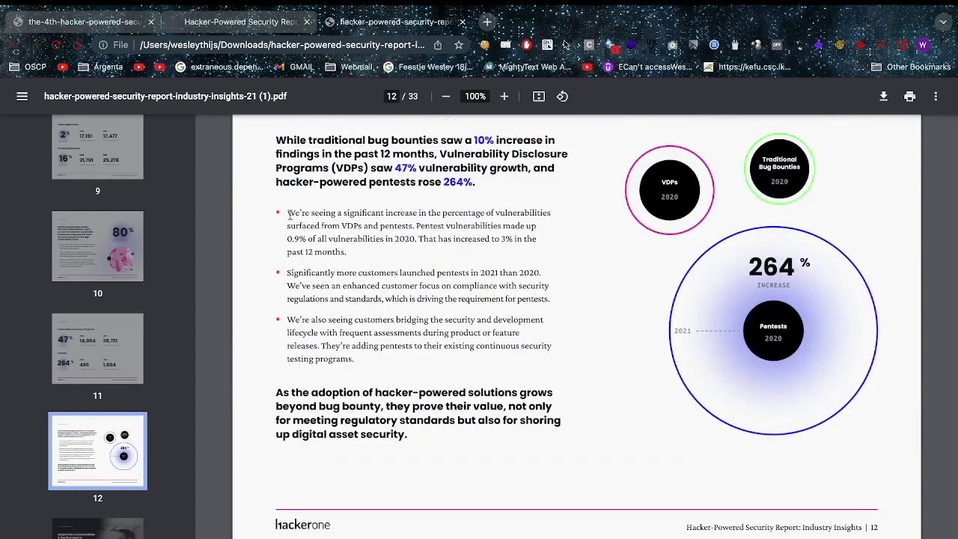
Highlight the opening sentence of page 12's first bullet, then deselect it.
drag(280, 211, 419, 238)
click(422, 235)
scroll(422, 233, down, 2)
scroll(422, 233, down, 5)
scroll(422, 233, down, 2)
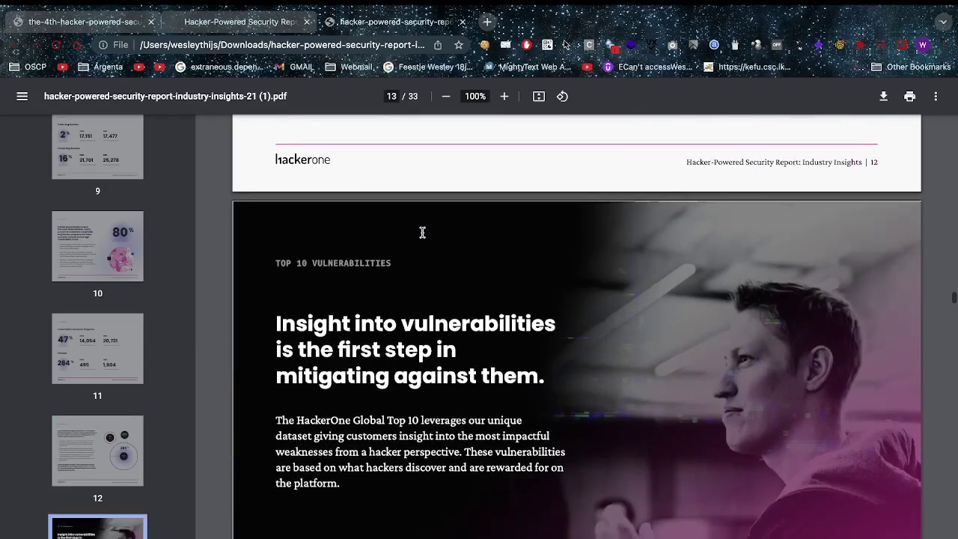
scroll(422, 233, down, 1)
scroll(422, 233, down, 3)
scroll(422, 233, down, 1)
scroll(422, 233, down, 2)
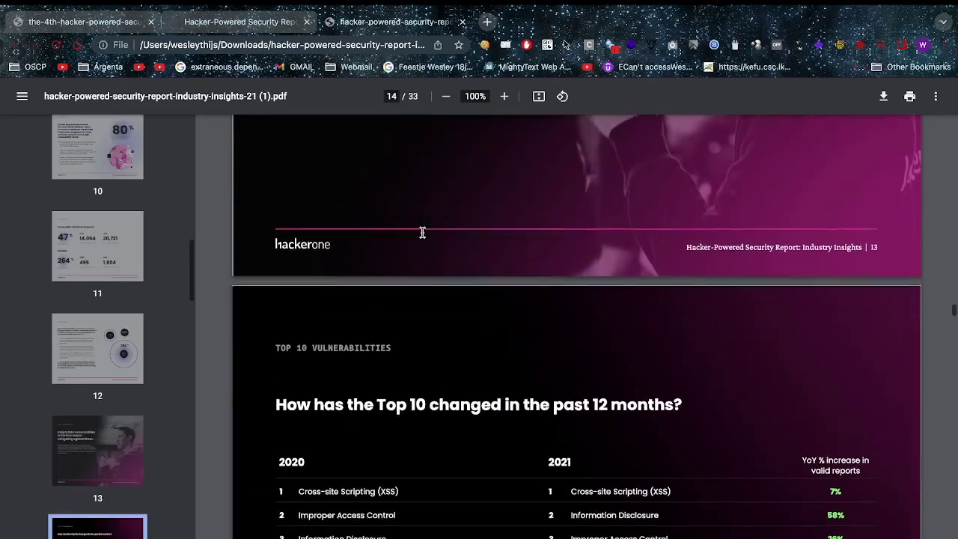
scroll(422, 233, down, 1)
scroll(422, 233, down, 1)
scroll(422, 233, down, 1)
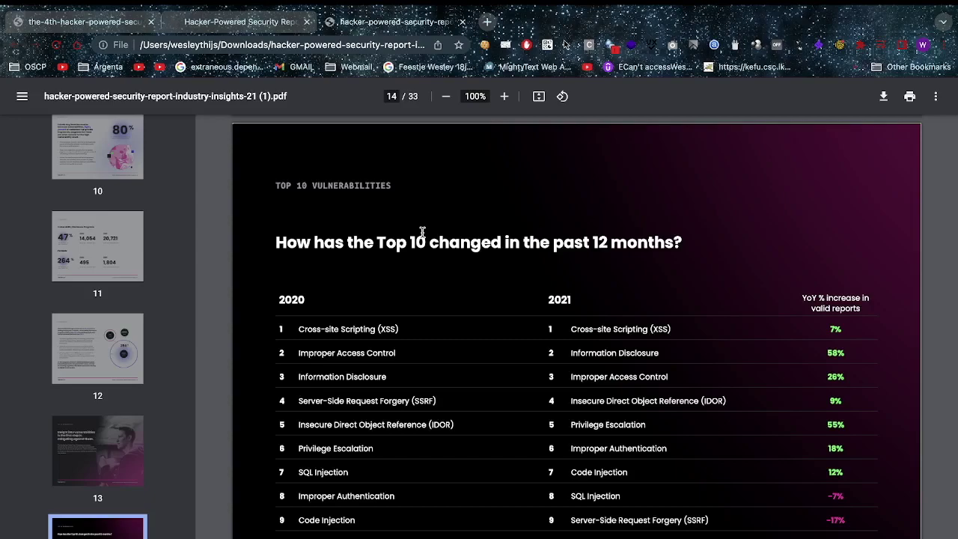
scroll(421, 231, down, 1)
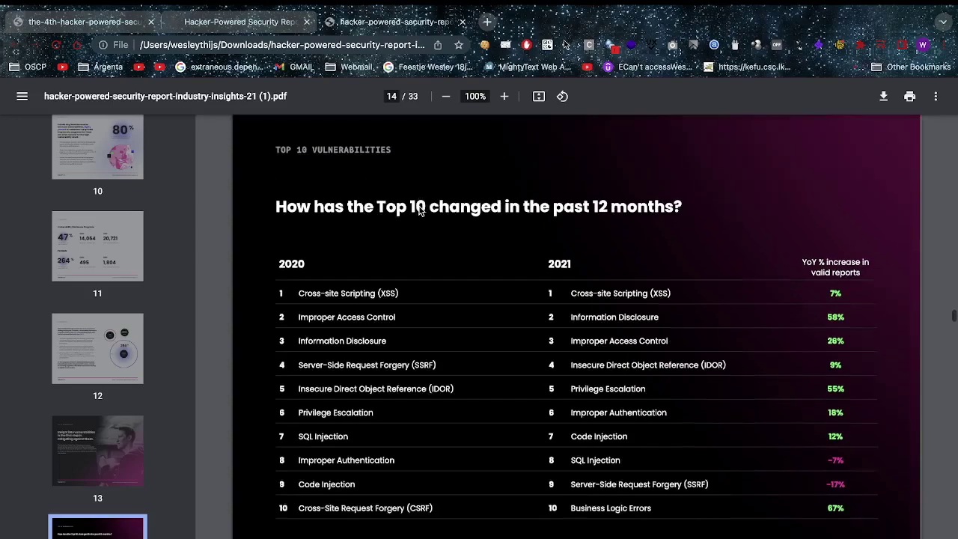
scroll(420, 217, down, 5)
scroll(421, 210, down, 3)
scroll(420, 210, down, 1)
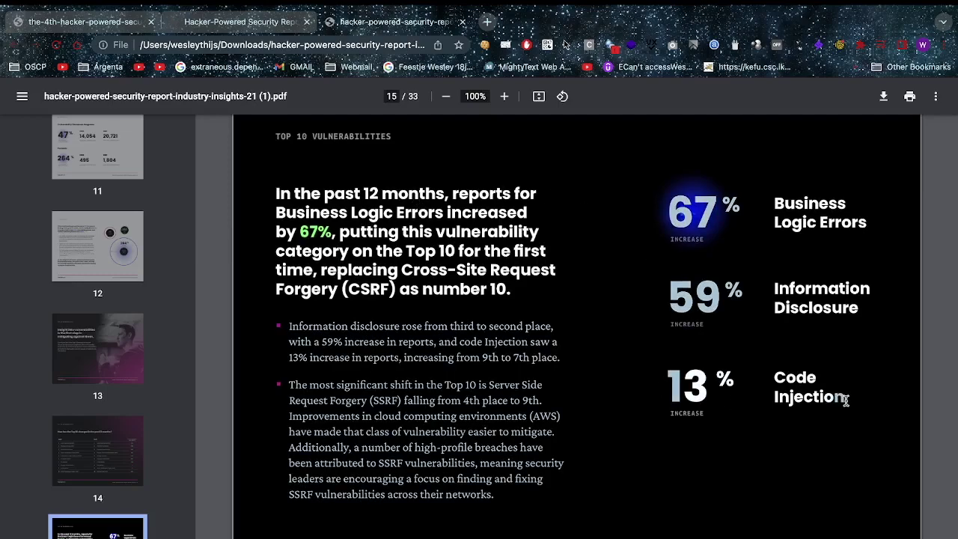
scroll(651, 445, down, 2)
scroll(651, 445, down, 3)
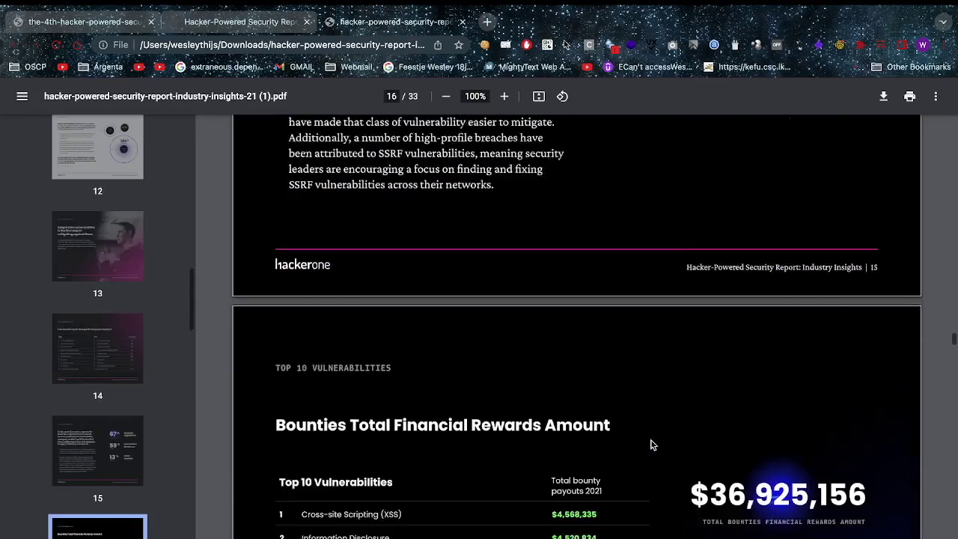
scroll(651, 445, down, 1)
scroll(651, 444, down, 2)
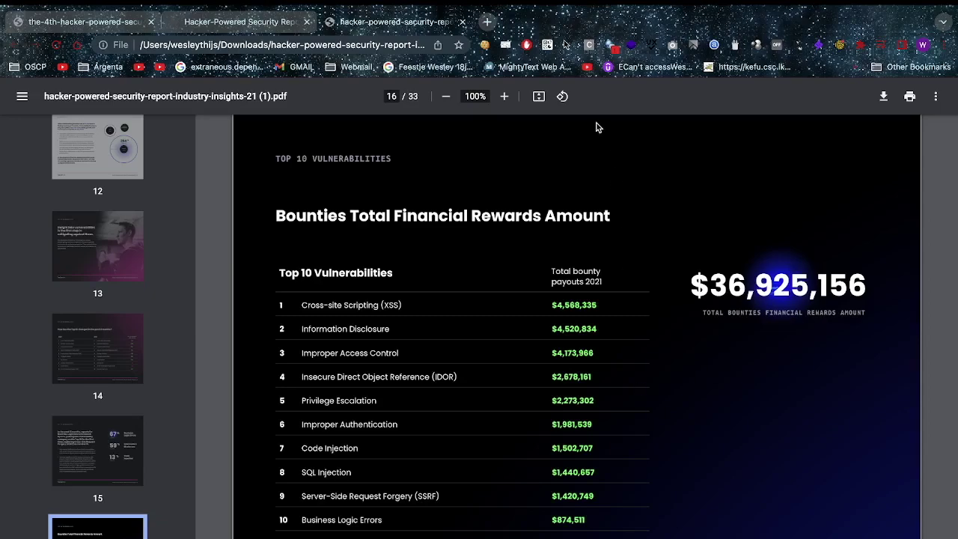
Highlight $44.75 million in the 4th report PDF, then return to Industry Insights.
click(75, 23)
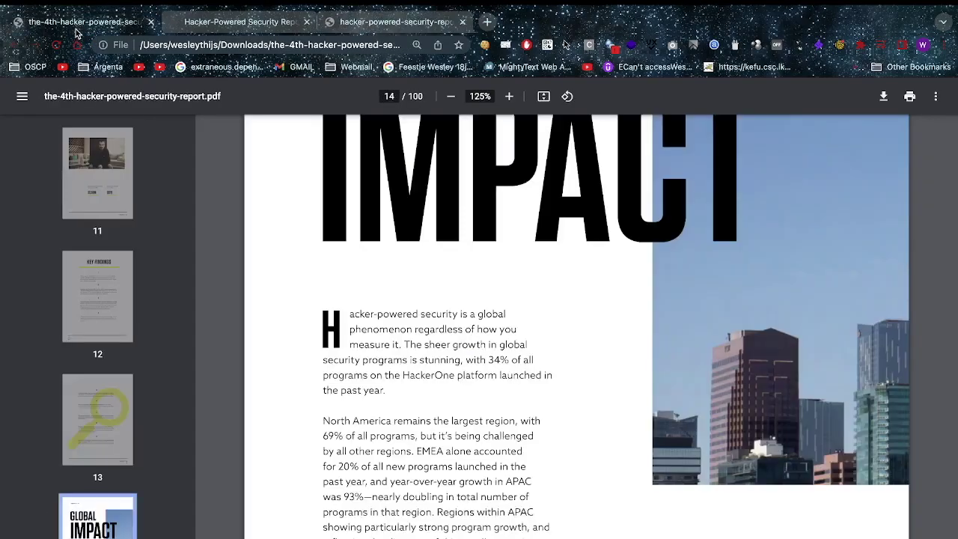
scroll(374, 330, up, 5)
scroll(374, 331, up, 10)
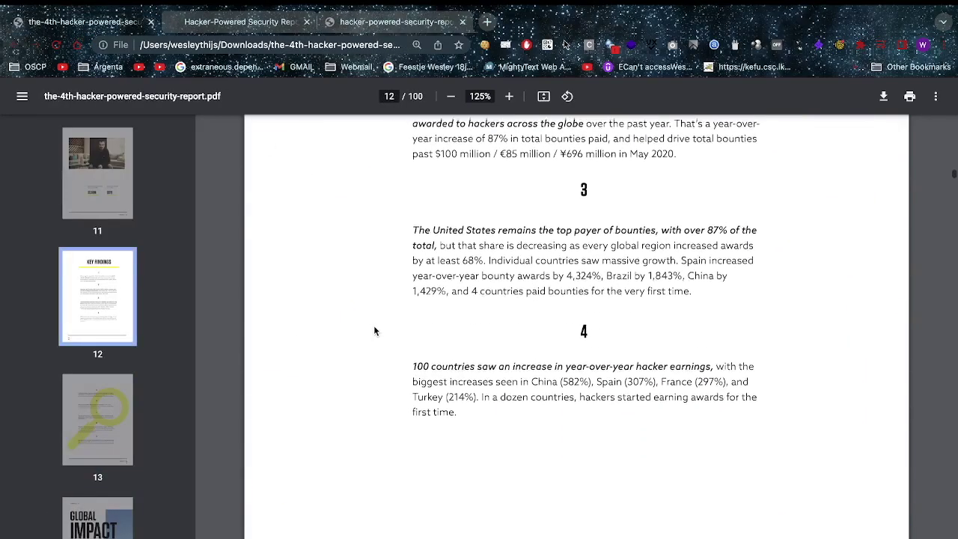
scroll(374, 331, up, 1)
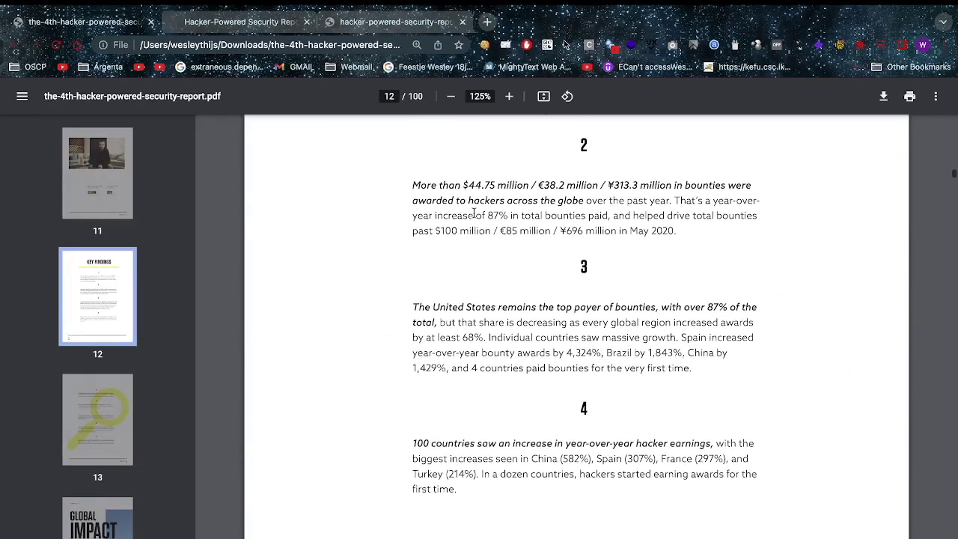
drag(468, 184, 544, 185)
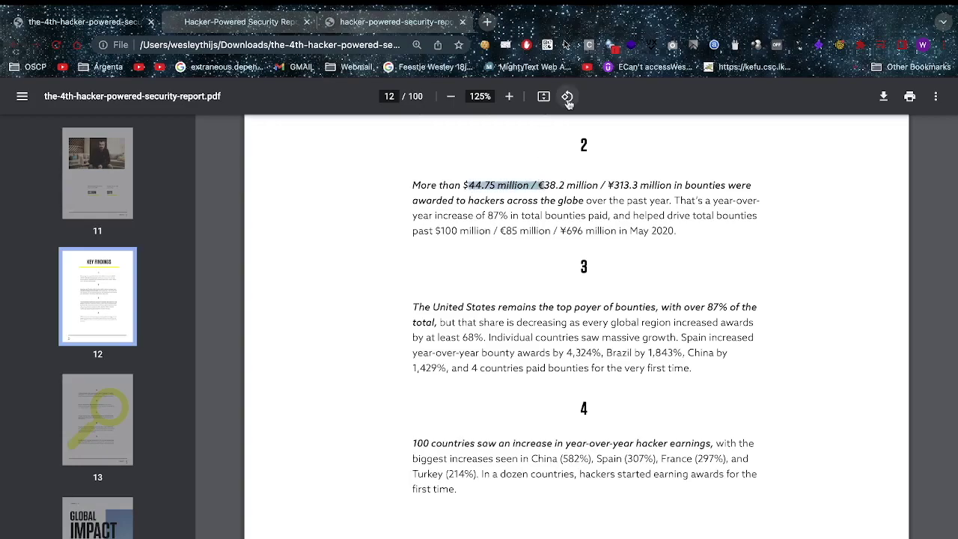
click(411, 21)
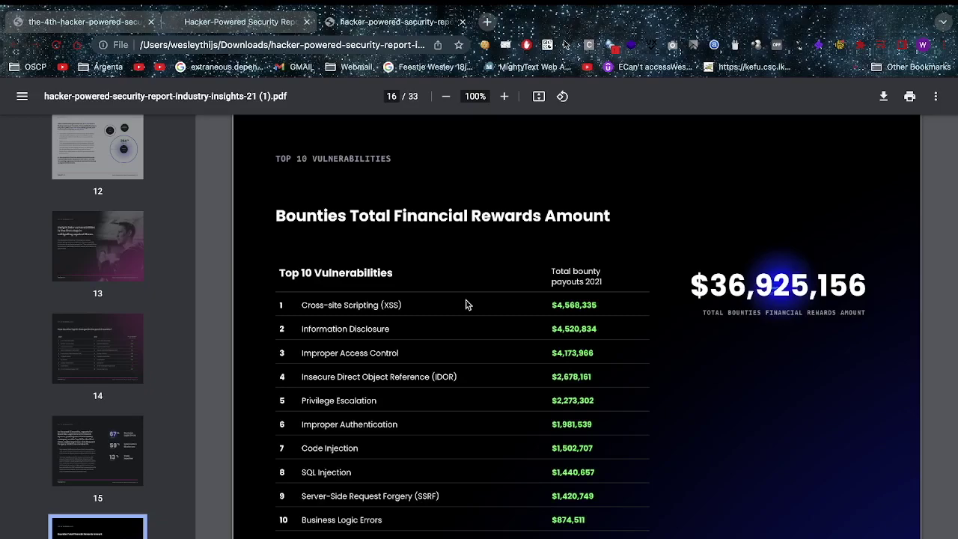
scroll(466, 304, down, 1)
scroll(465, 305, down, 1)
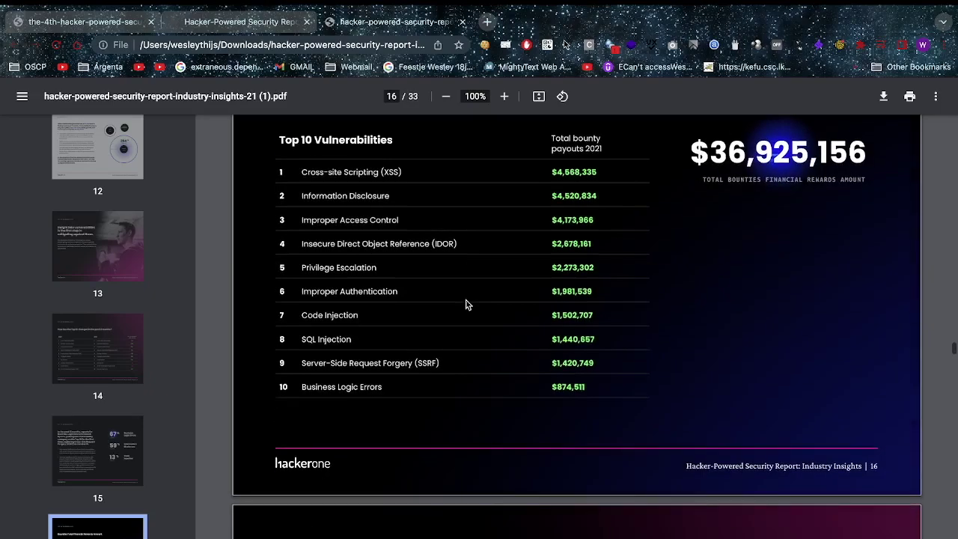
scroll(465, 304, down, 1)
scroll(465, 304, down, 1)
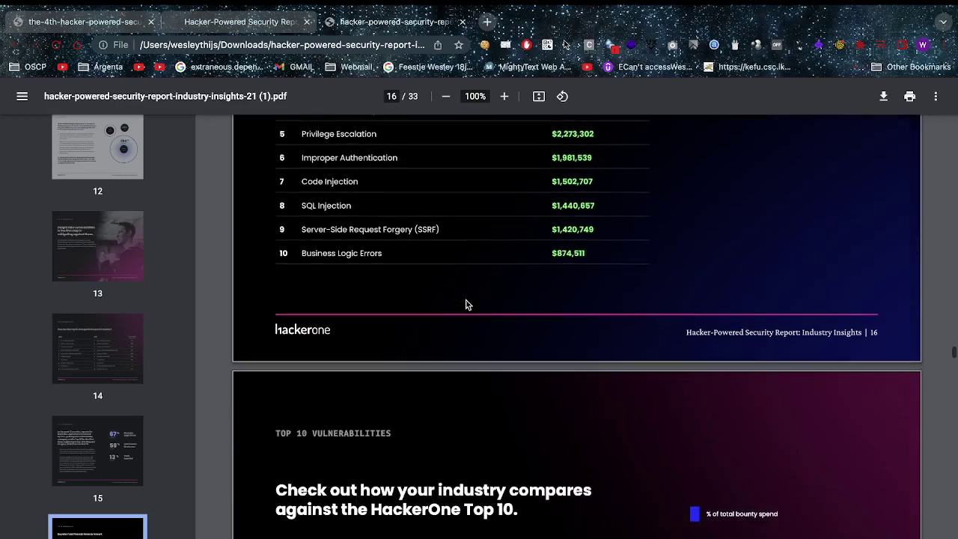
scroll(466, 304, down, 2)
scroll(466, 305, down, 1)
scroll(465, 304, down, 1)
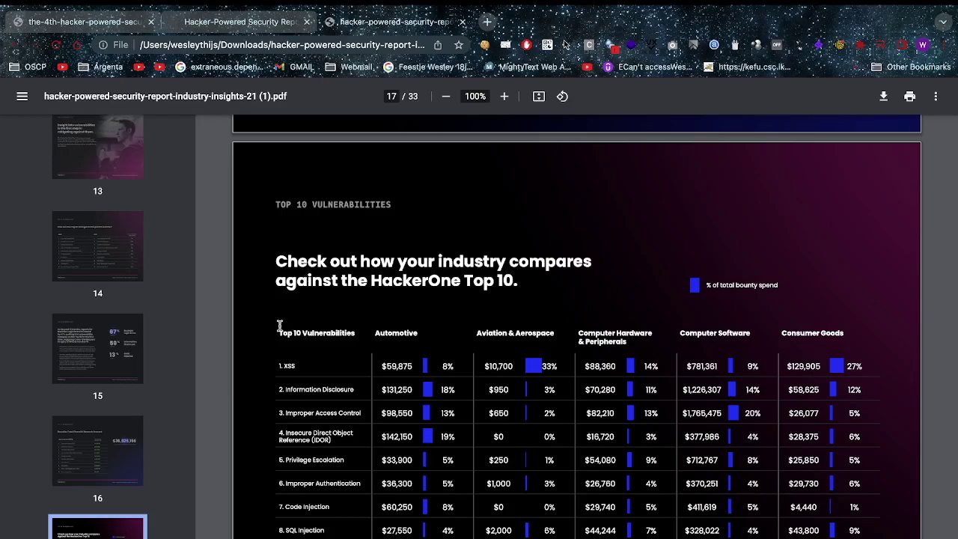
scroll(650, 360, down, 2)
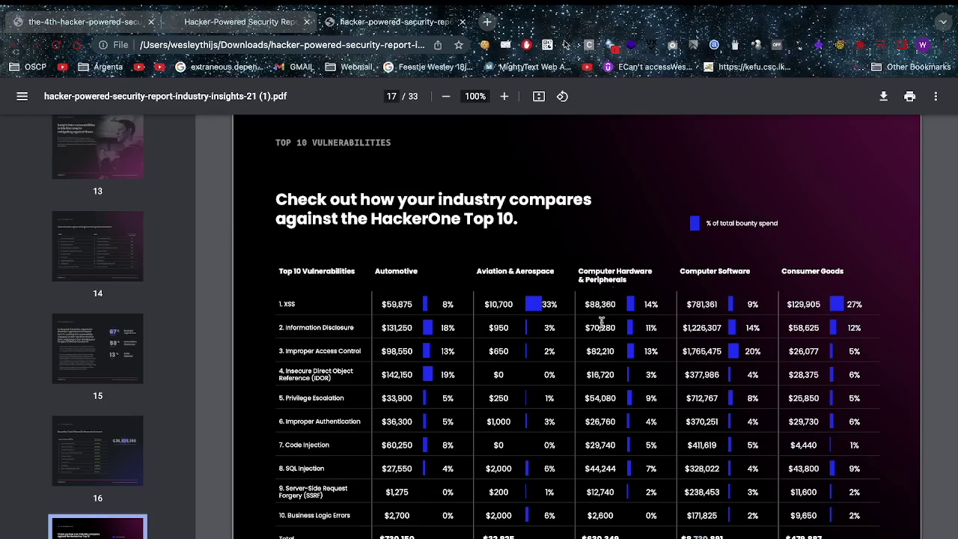
scroll(611, 320, down, 2)
scroll(611, 320, down, 5)
scroll(611, 320, down, 1)
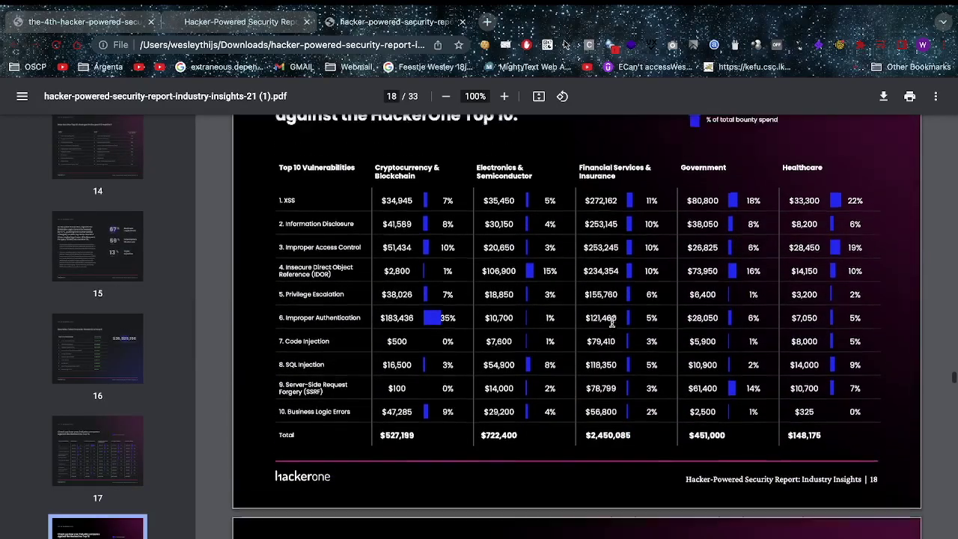
scroll(611, 320, up, 1)
scroll(527, 368, down, 3)
scroll(526, 368, down, 2)
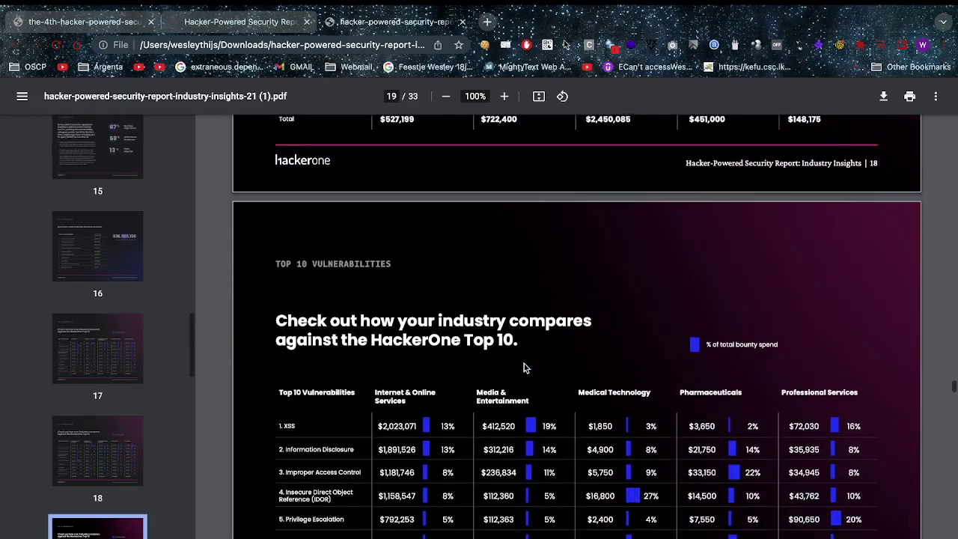
scroll(523, 367, down, 4)
scroll(524, 367, down, 5)
scroll(523, 367, down, 1)
scroll(523, 367, down, 4)
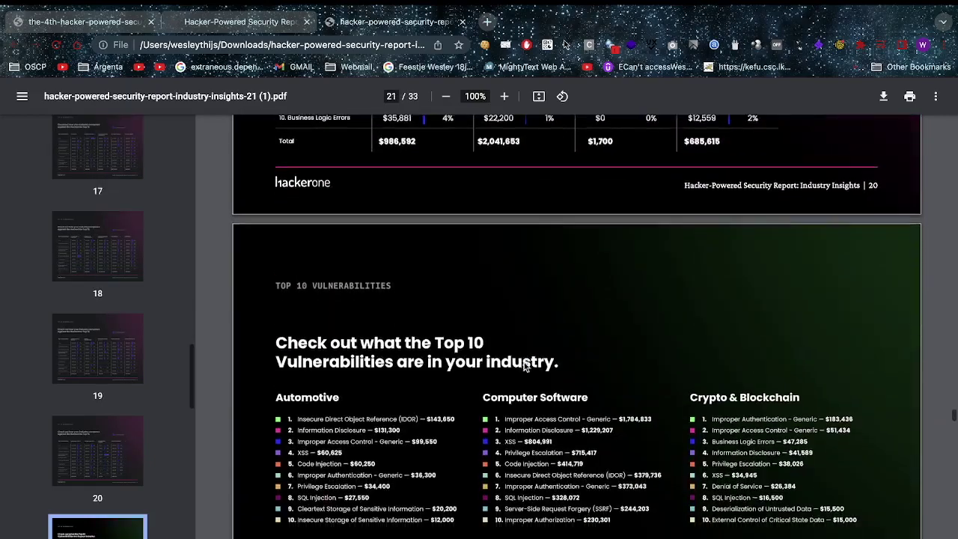
scroll(525, 365, down, 2)
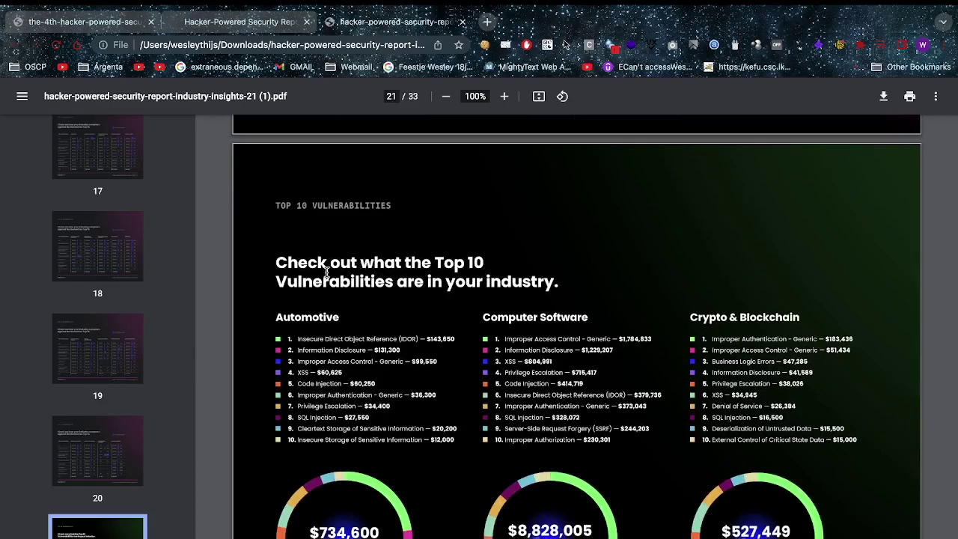
Highlight words in the Top 10 Vulnerabilities heading.
drag(330, 264, 404, 283)
scroll(373, 411, down, 1)
scroll(370, 412, down, 1)
scroll(371, 412, down, 4)
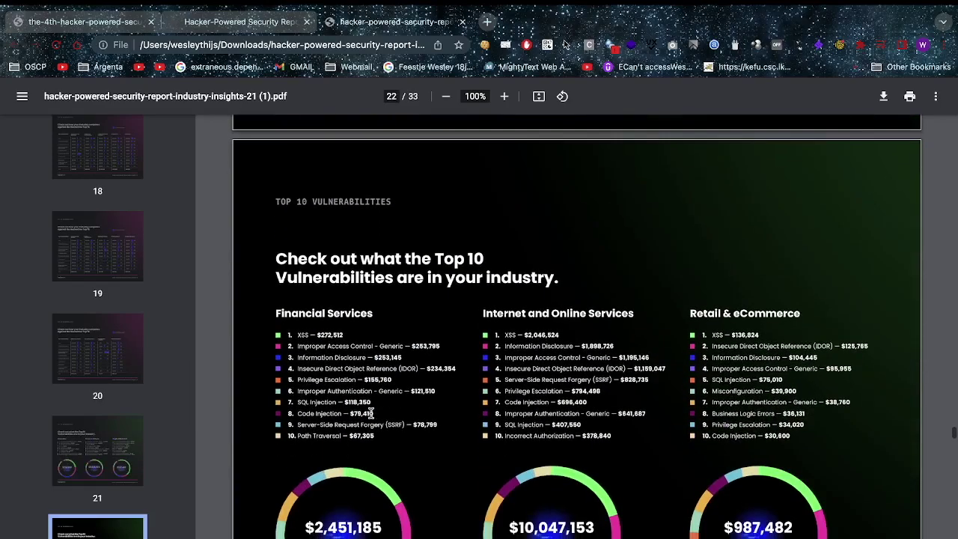
scroll(370, 413, down, 3)
scroll(370, 412, down, 1)
scroll(370, 412, down, 3)
scroll(370, 412, down, 3)
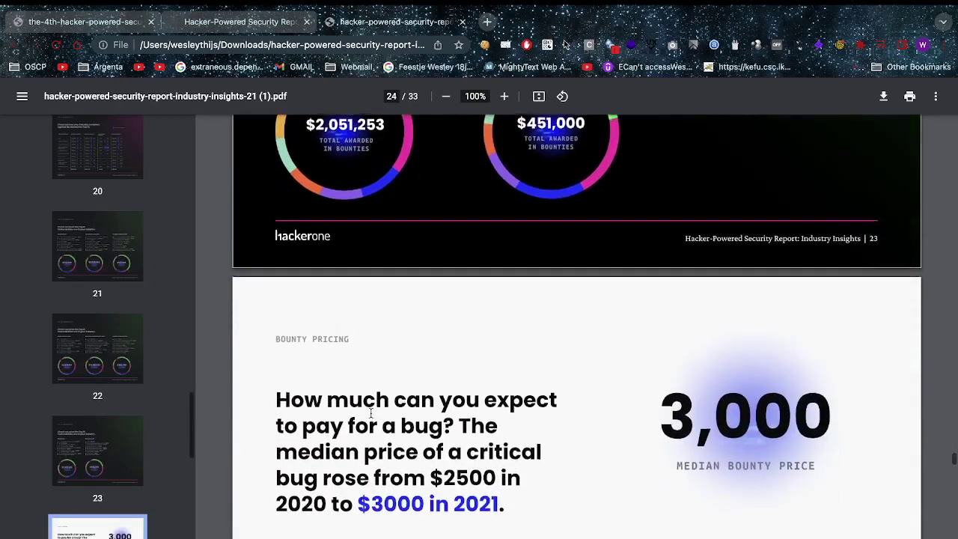
scroll(370, 410, down, 1)
scroll(371, 408, down, 1)
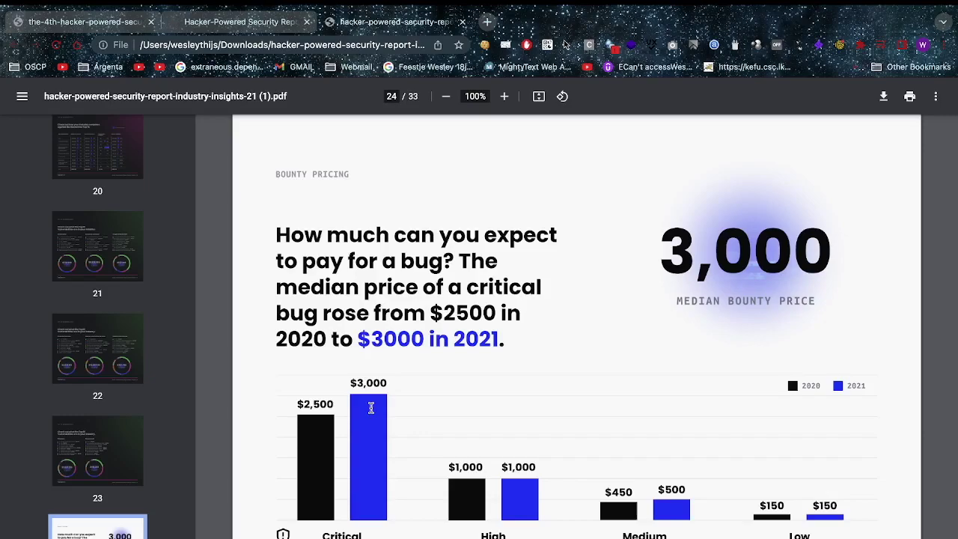
scroll(689, 466, down, 4)
scroll(689, 466, down, 2)
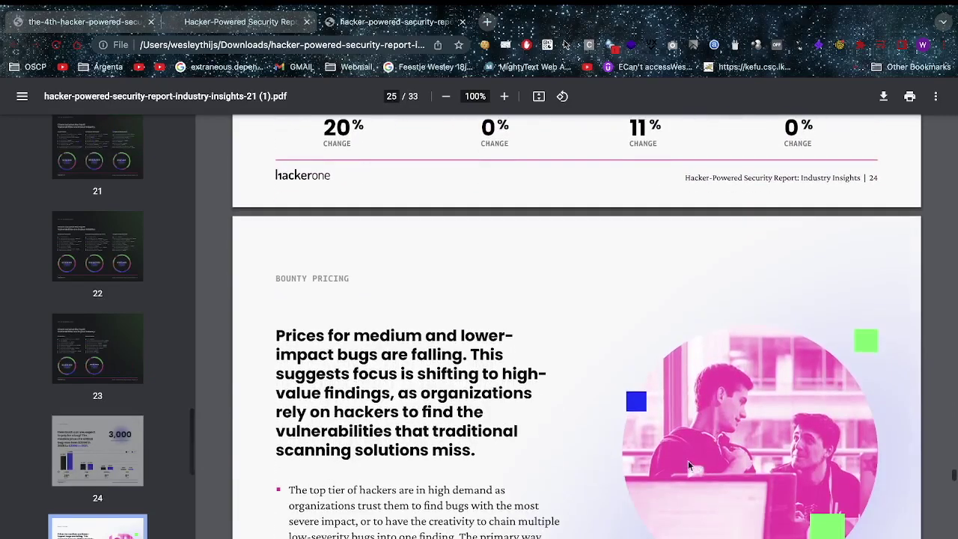
scroll(534, 431, down, 3)
scroll(534, 431, down, 3)
scroll(535, 429, down, 2)
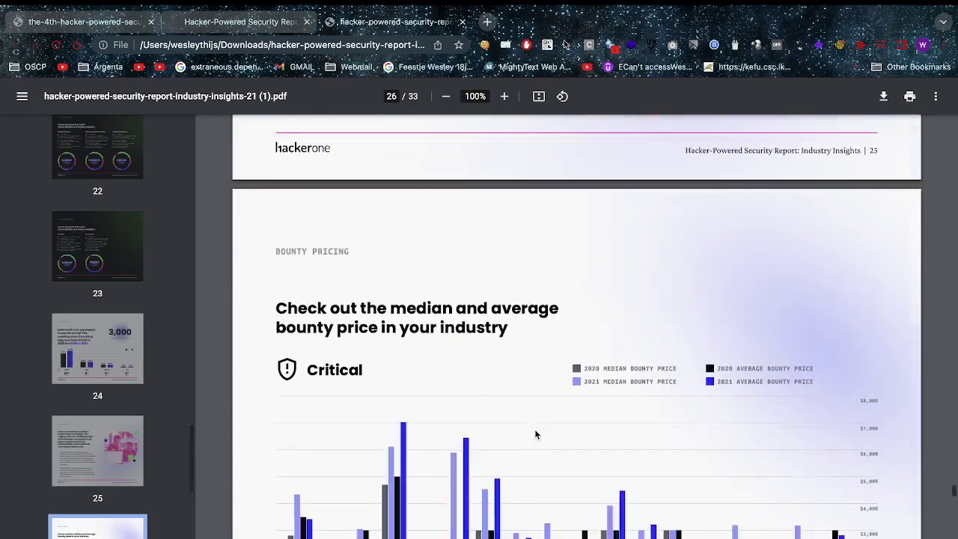
scroll(535, 434, down, 3)
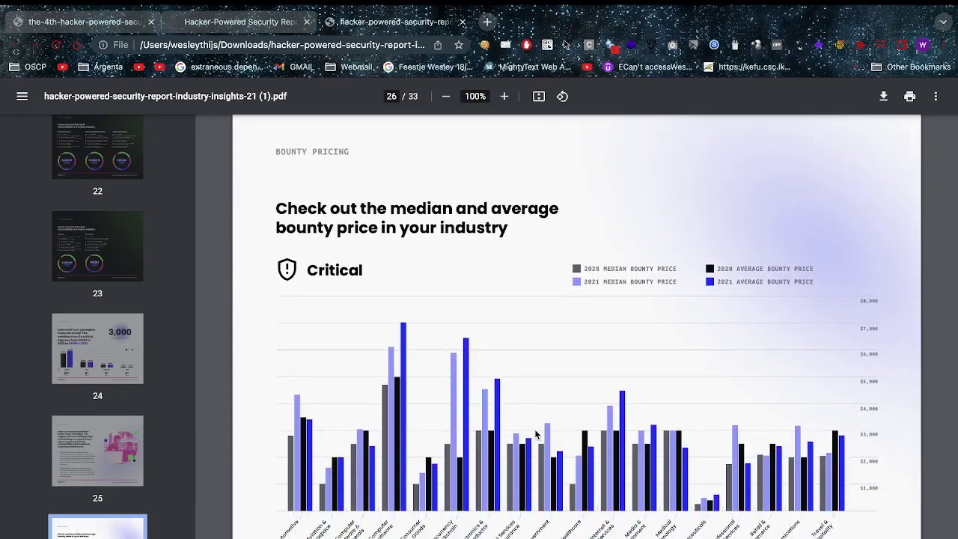
scroll(359, 247, up, 5)
scroll(371, 225, up, 5)
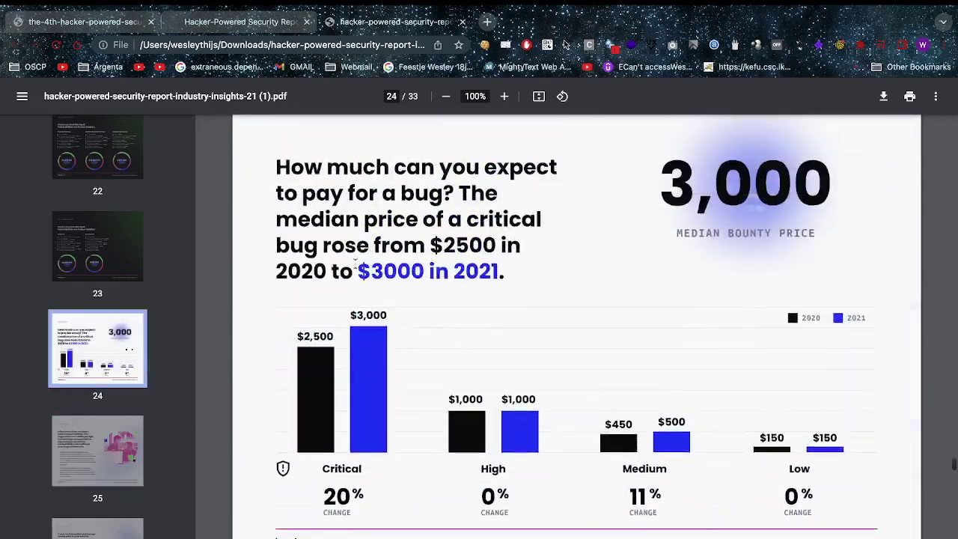
scroll(382, 202, up, 1)
scroll(386, 193, down, 1)
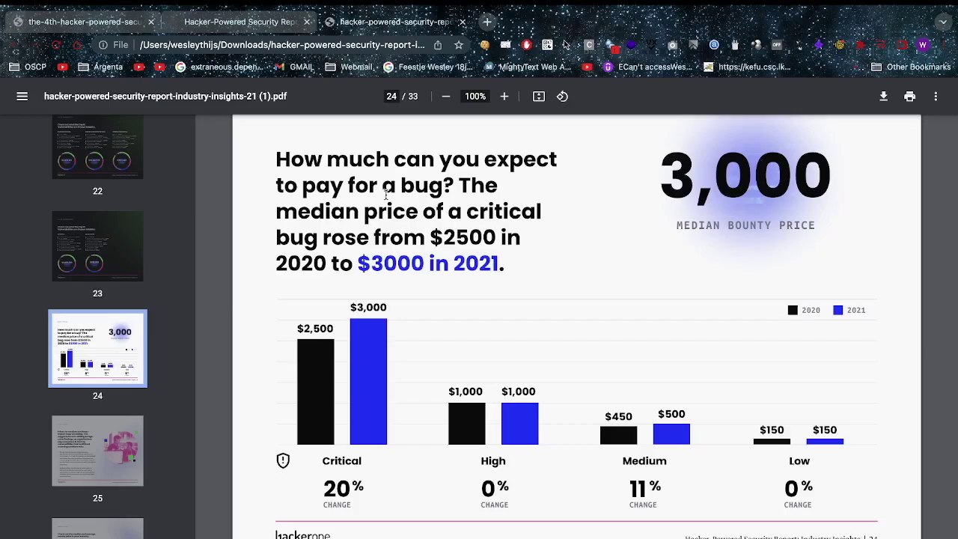
scroll(386, 193, down, 2)
scroll(385, 193, down, 3)
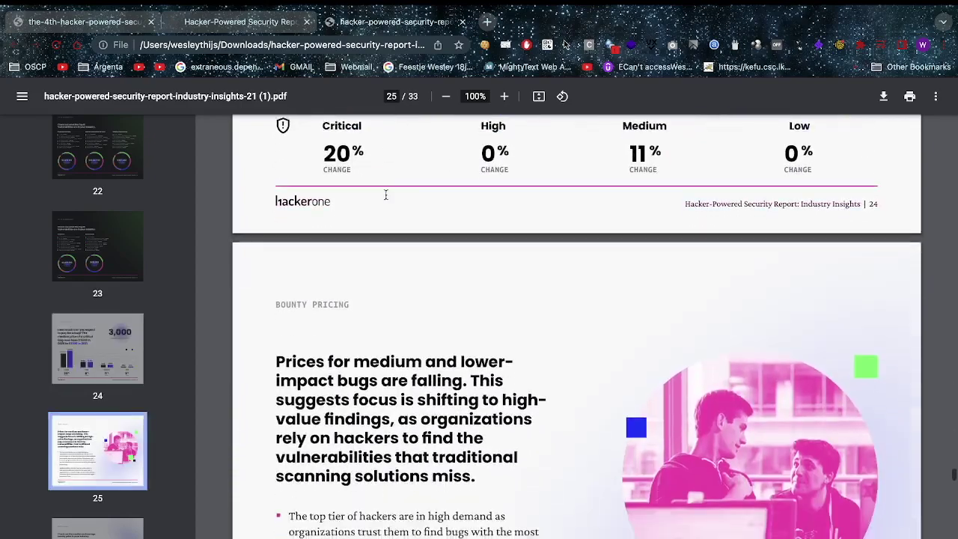
scroll(385, 193, down, 4)
scroll(385, 195, down, 4)
scroll(385, 195, down, 3)
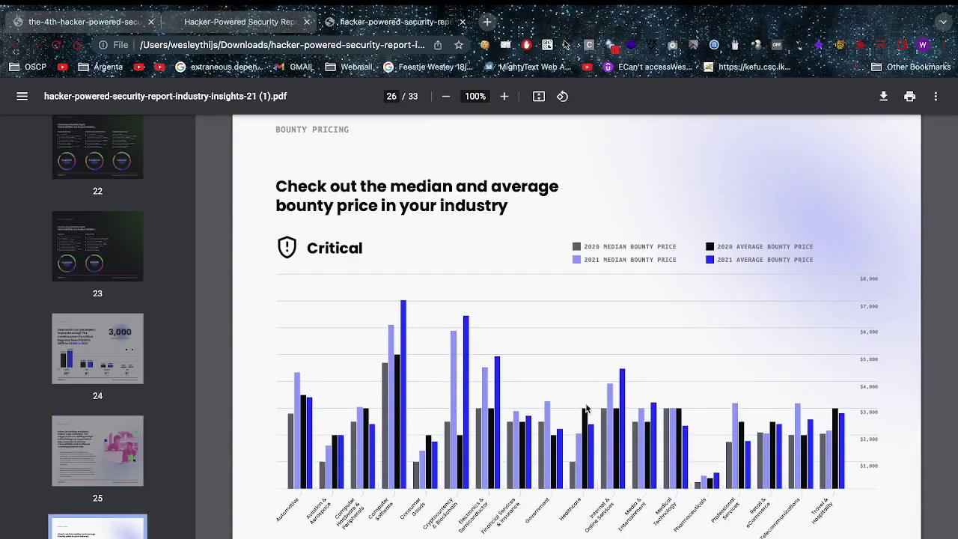
Highlight and clear the 2020 Average Bounty Price legend text on the page 26 chart.
drag(578, 247, 750, 247)
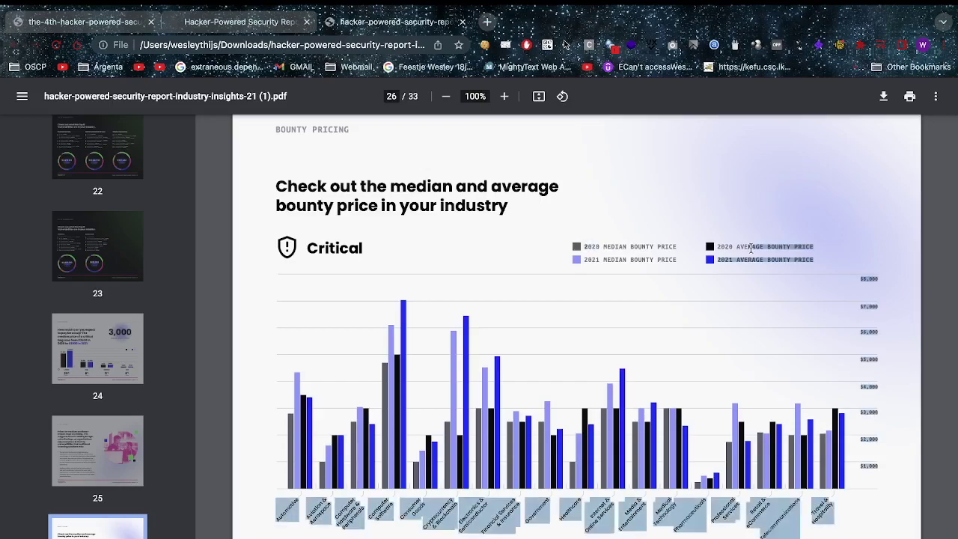
click(237, 357)
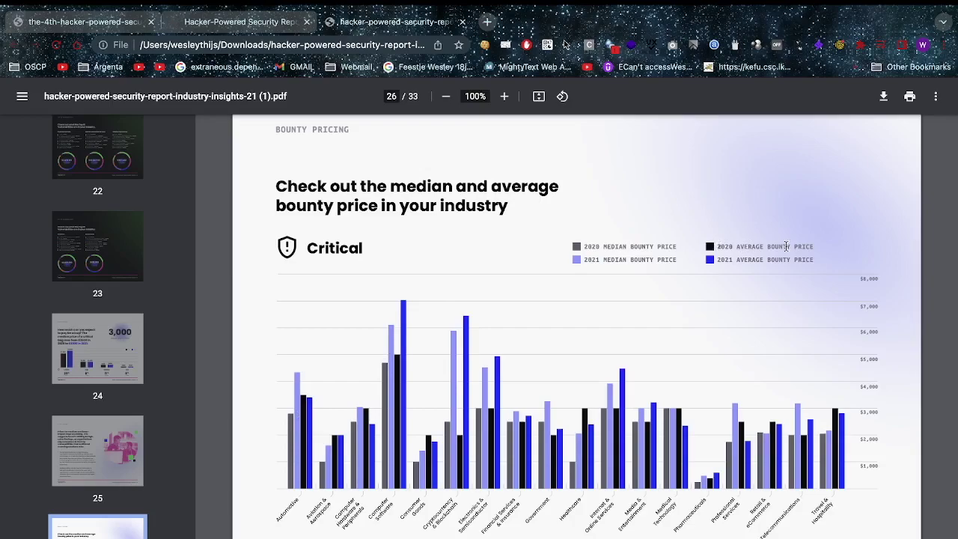
drag(715, 246, 844, 249)
click(823, 273)
Highlight and clear the Cryptocurrency & Blockchain label and the High chart's industry labels.
drag(426, 524, 448, 453)
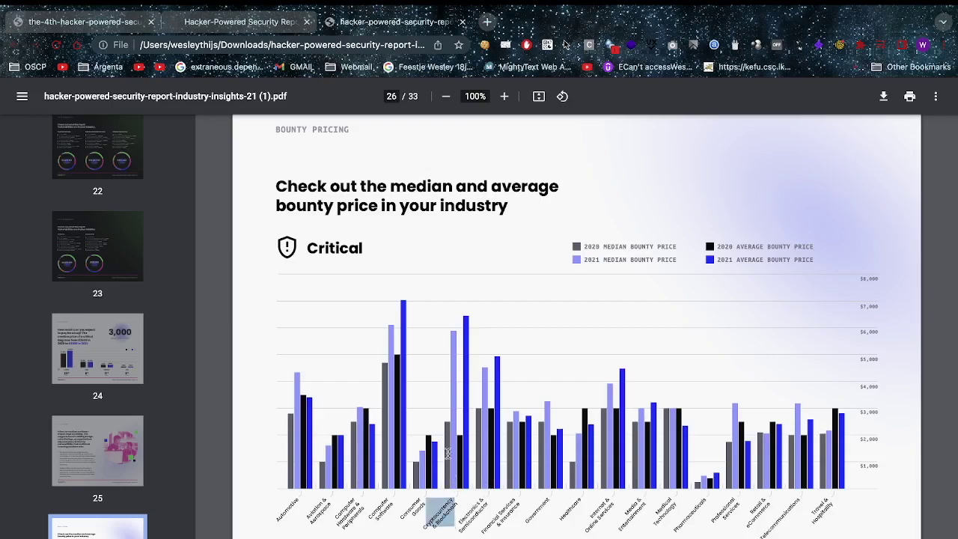
click(453, 416)
scroll(474, 454, down, 1)
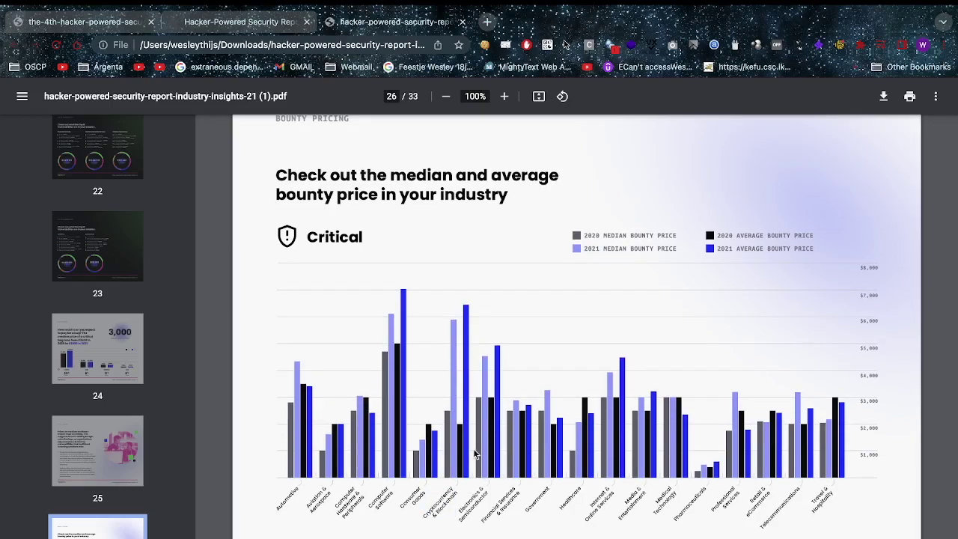
scroll(474, 454, down, 2)
scroll(475, 455, down, 2)
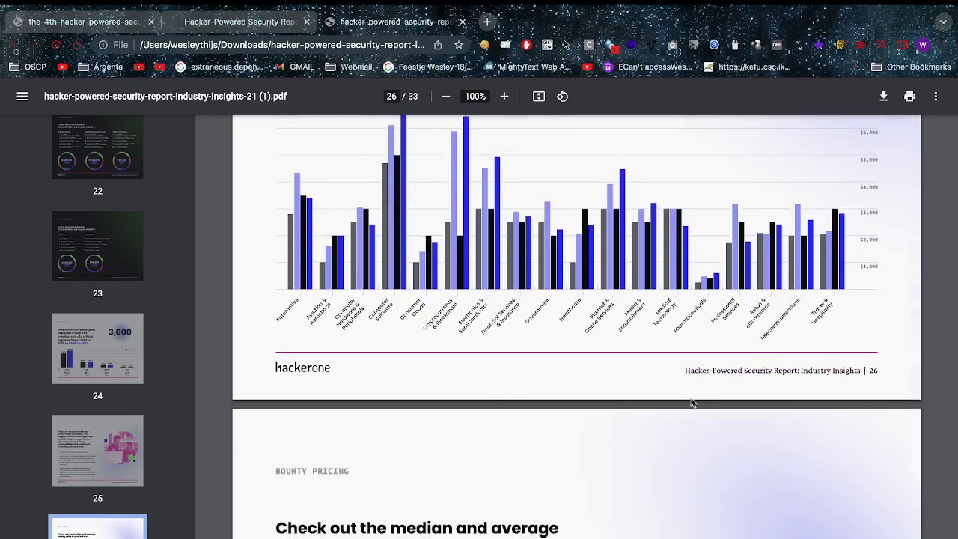
scroll(690, 402, down, 1)
scroll(690, 404, down, 3)
scroll(689, 418, down, 3)
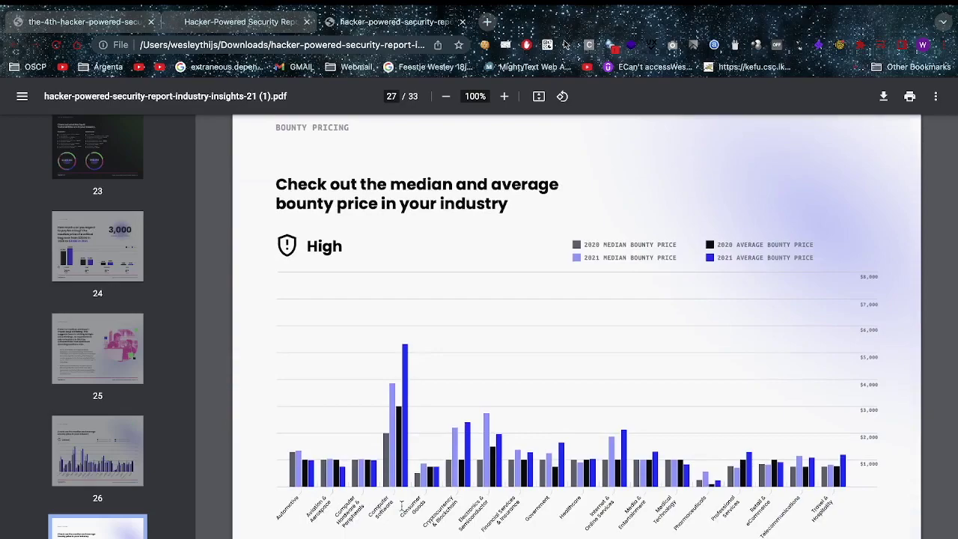
triple_click(486, 517)
click(502, 492)
scroll(527, 470, down, 1)
scroll(527, 470, down, 2)
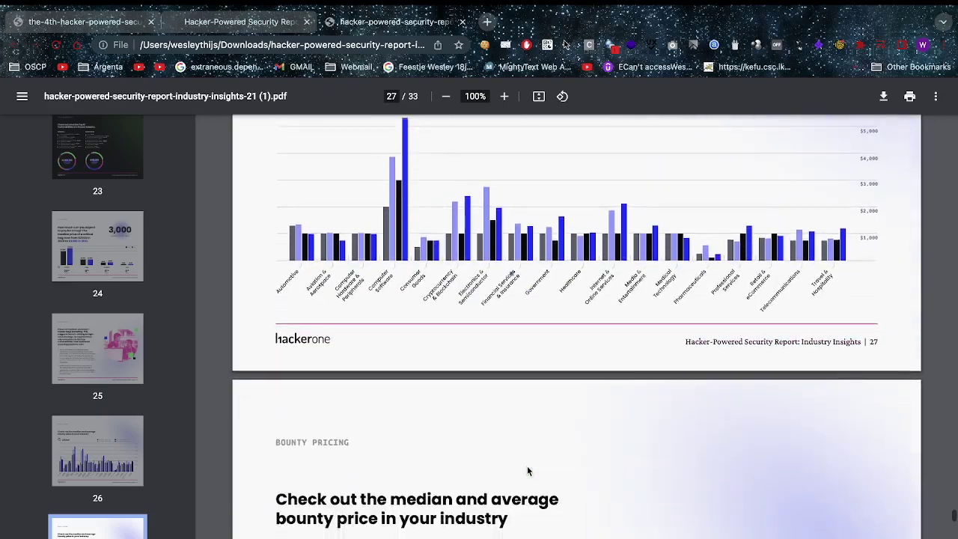
scroll(527, 470, down, 3)
scroll(526, 470, down, 4)
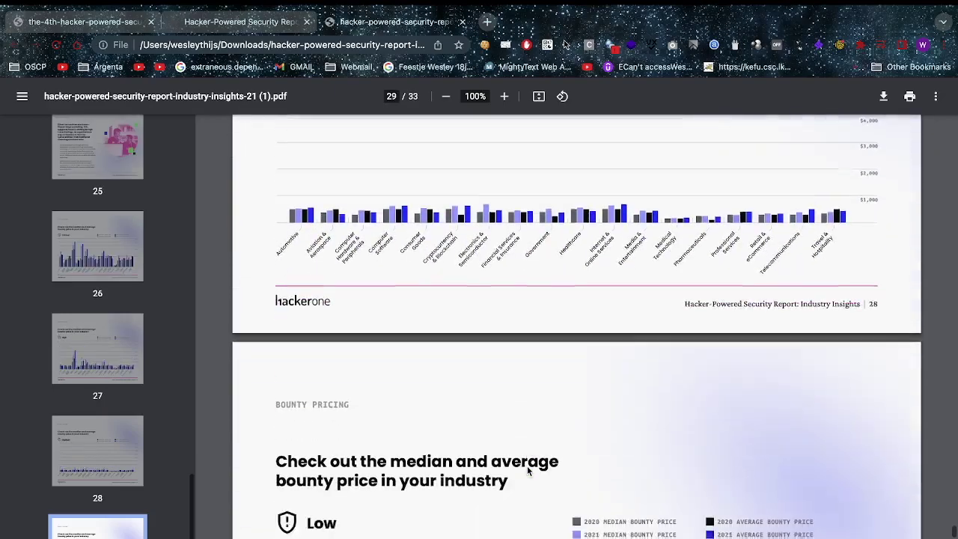
scroll(527, 470, down, 2)
scroll(526, 470, down, 3)
scroll(526, 470, down, 5)
scroll(526, 475, down, 1)
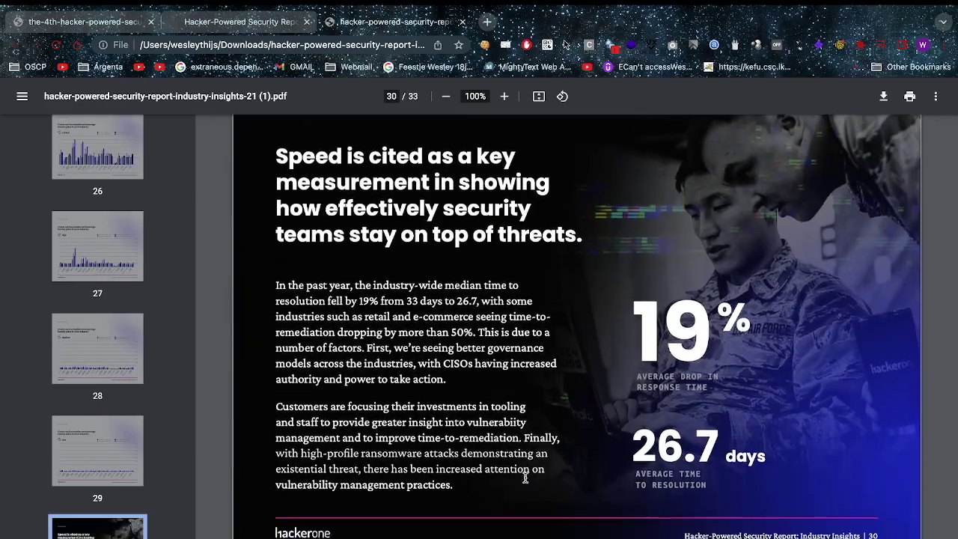
scroll(525, 477, down, 5)
scroll(526, 479, down, 2)
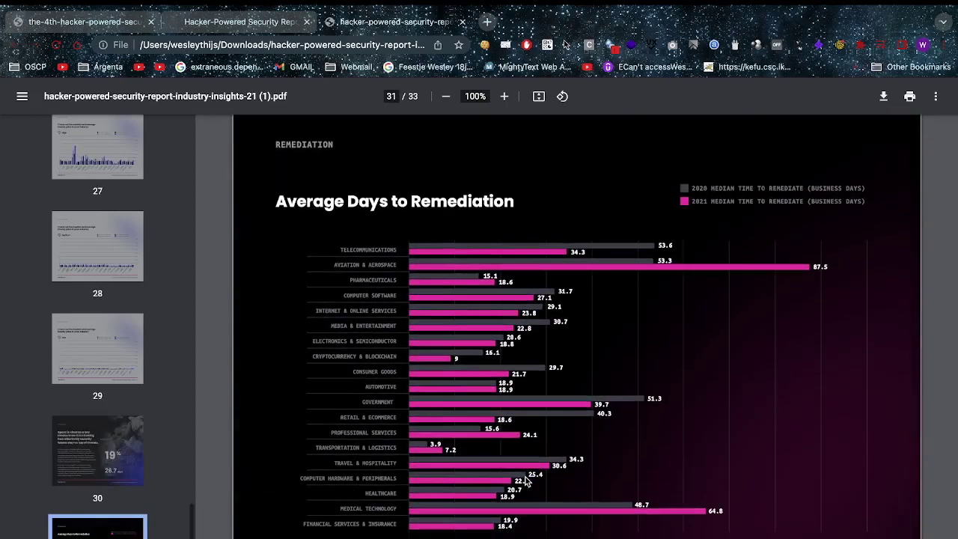
scroll(526, 480, down, 1)
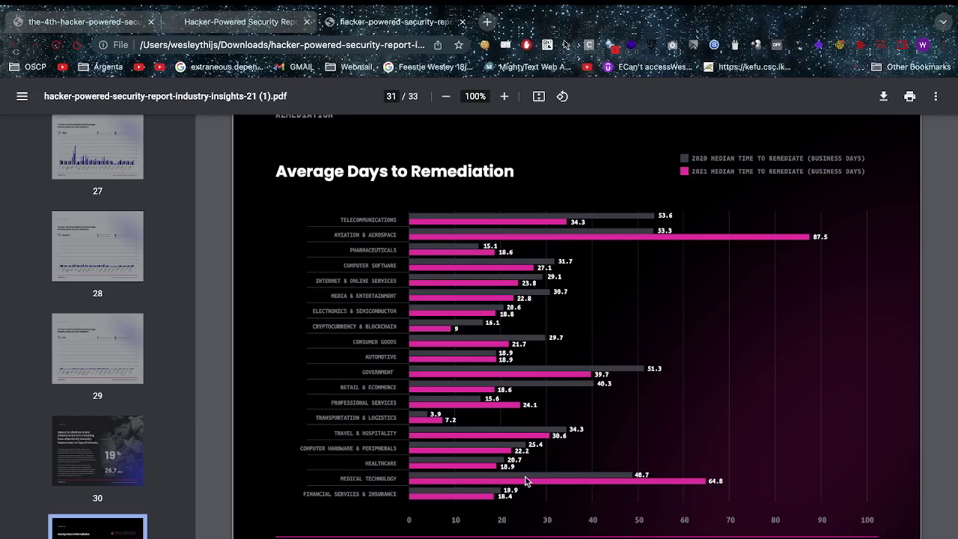
scroll(525, 479, down, 3)
scroll(525, 480, down, 4)
scroll(525, 480, down, 4)
scroll(524, 479, down, 5)
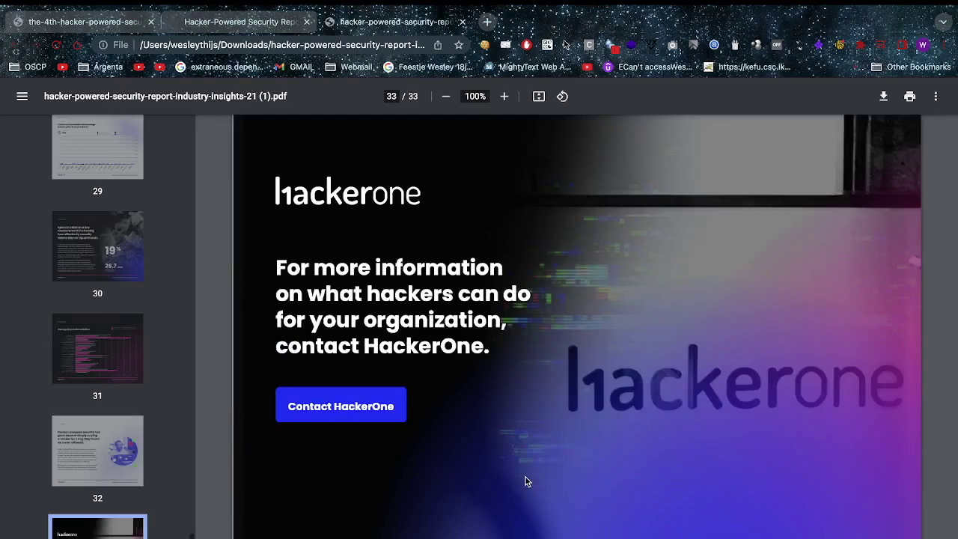